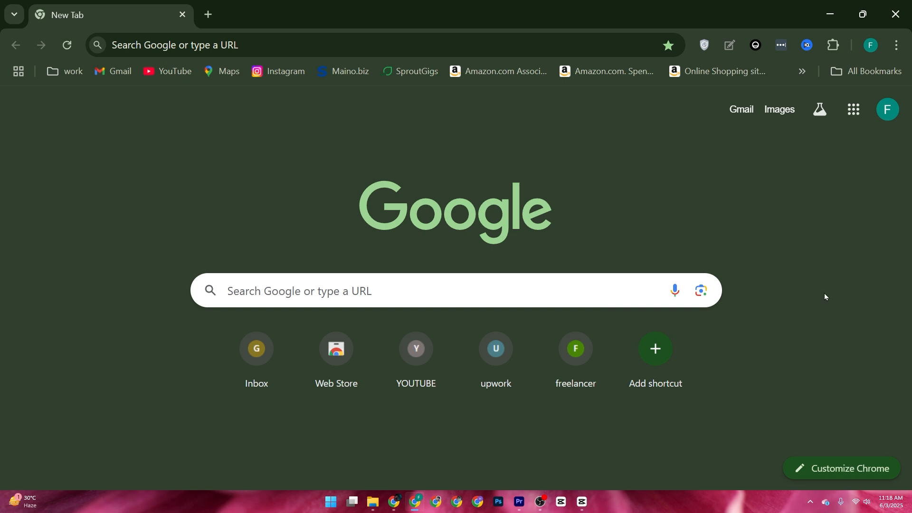
Open the canva.com website.
left_click(516, 279)
type("ca")
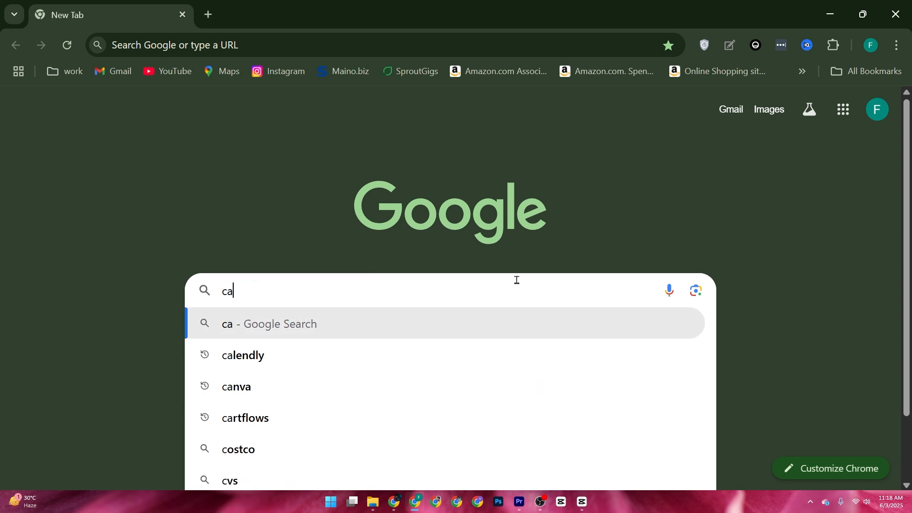
type("nva.co")
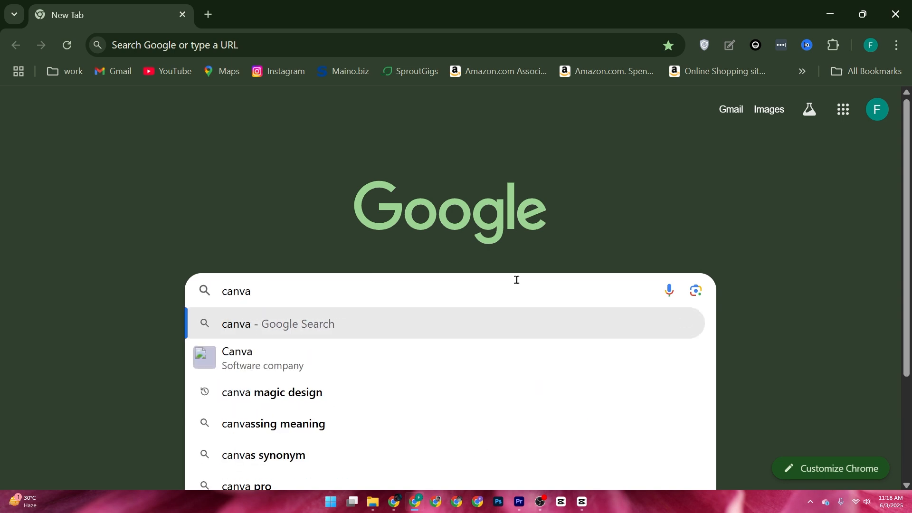
type("m")
key("Return")
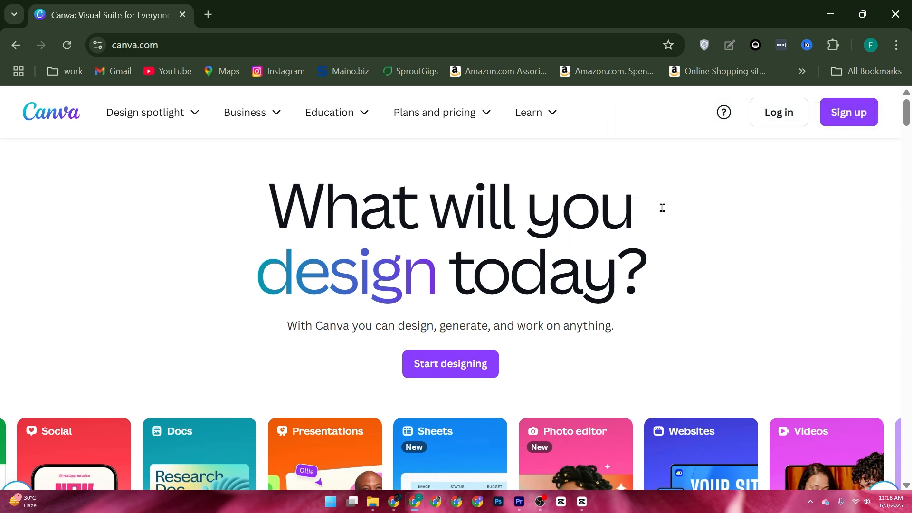
Log in to the account and create a blank Instagram Post (4:5) design, 1080 × 1350 px.
left_click(786, 117)
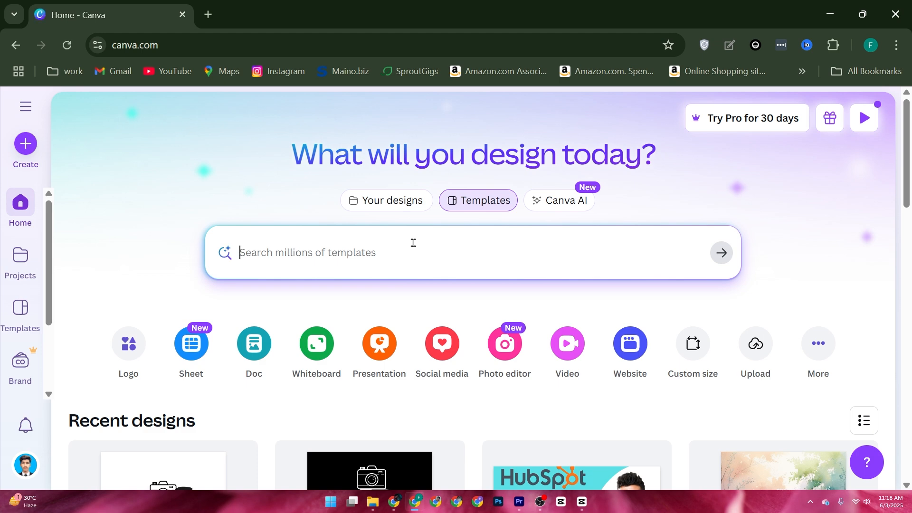
left_click(18, 143)
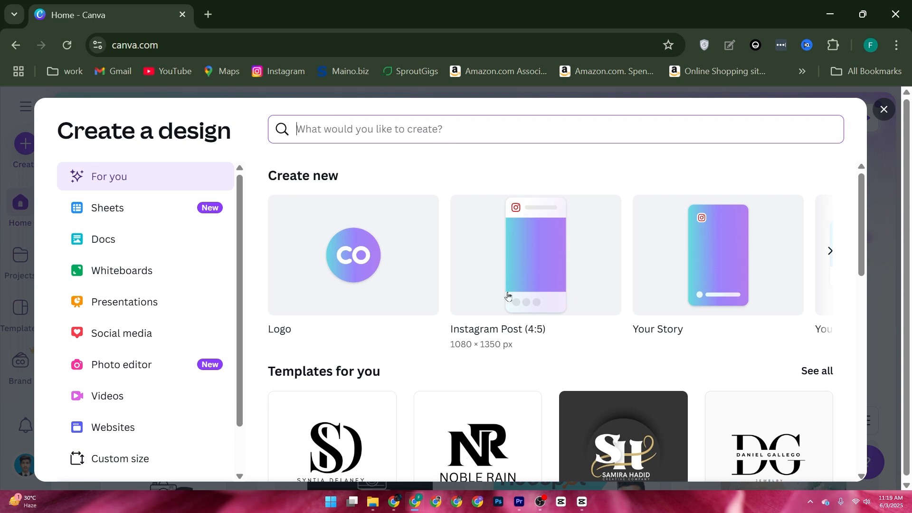
left_click(525, 311)
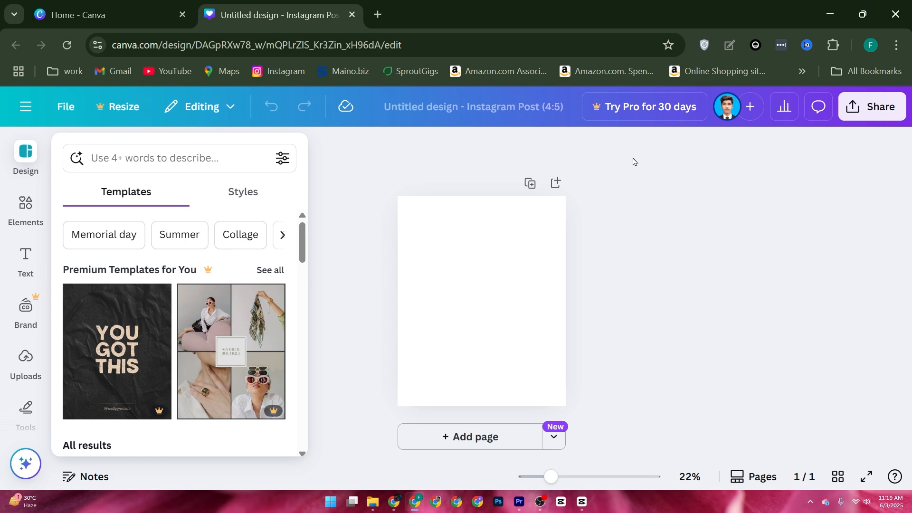
Place the uploaded photo of the curly-haired woman on the page and enlarge it to fill the lower part, dismissing the upload tip.
left_click(28, 363)
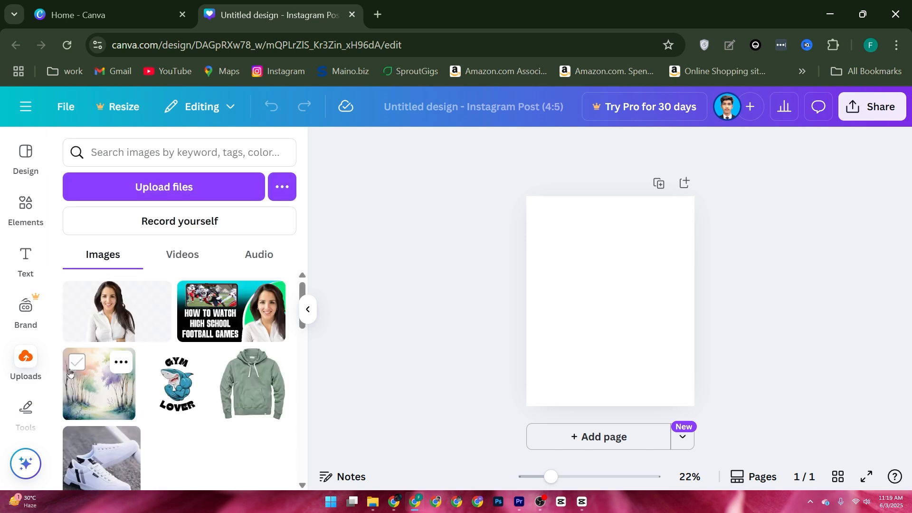
scroll(85, 375, "down", 2)
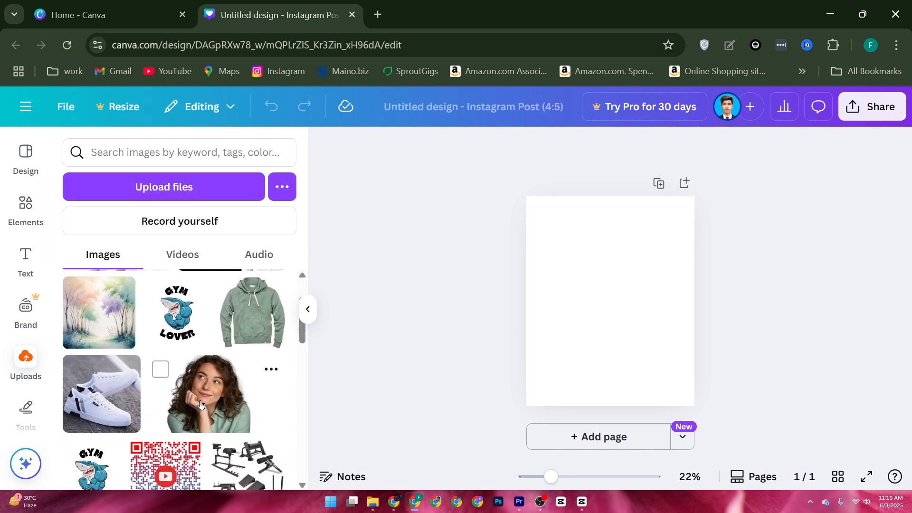
left_click_drag(200, 404, 609, 350)
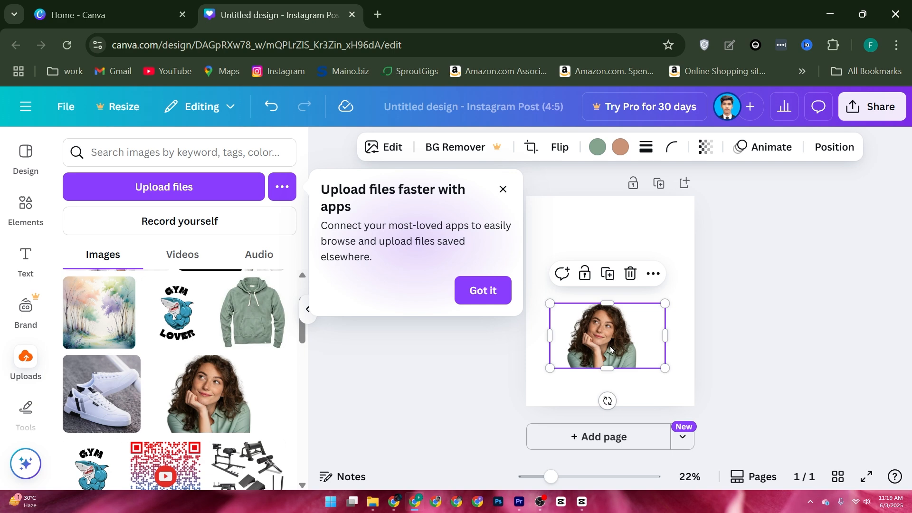
left_click_drag(550, 303, 619, 304)
left_click_drag(711, 366, 716, 390)
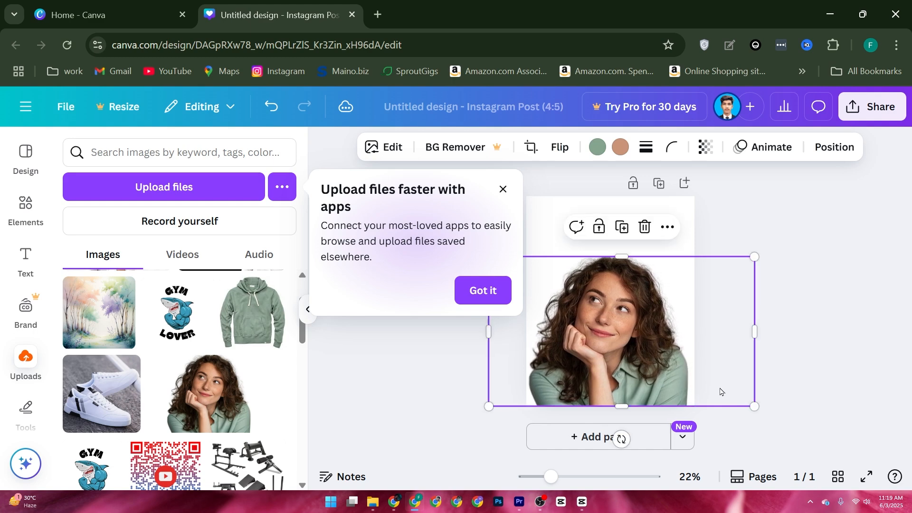
left_click(482, 291)
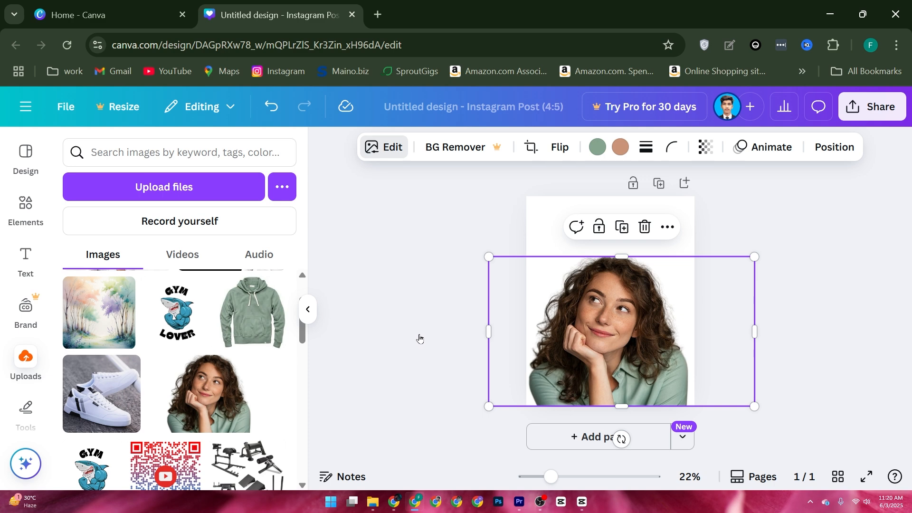
Open the photo's adjustment settings and examine the white balance and light controls.
left_click(374, 151)
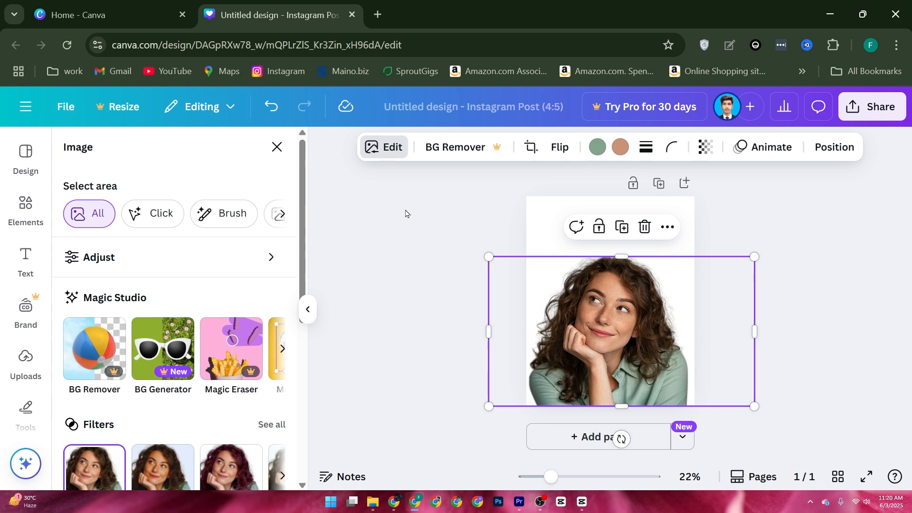
left_click(221, 258)
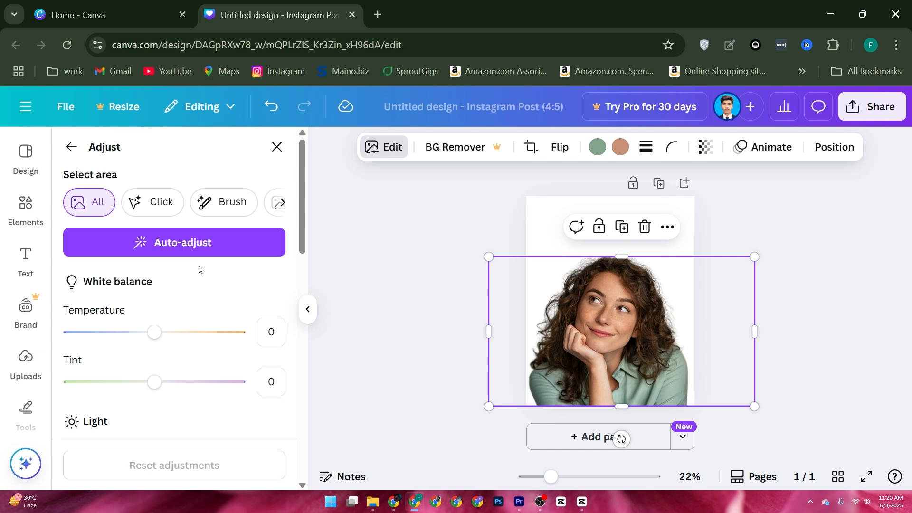
scroll(109, 314, "down", 1)
scroll(109, 325, "up", 1)
scroll(108, 325, "down", 4)
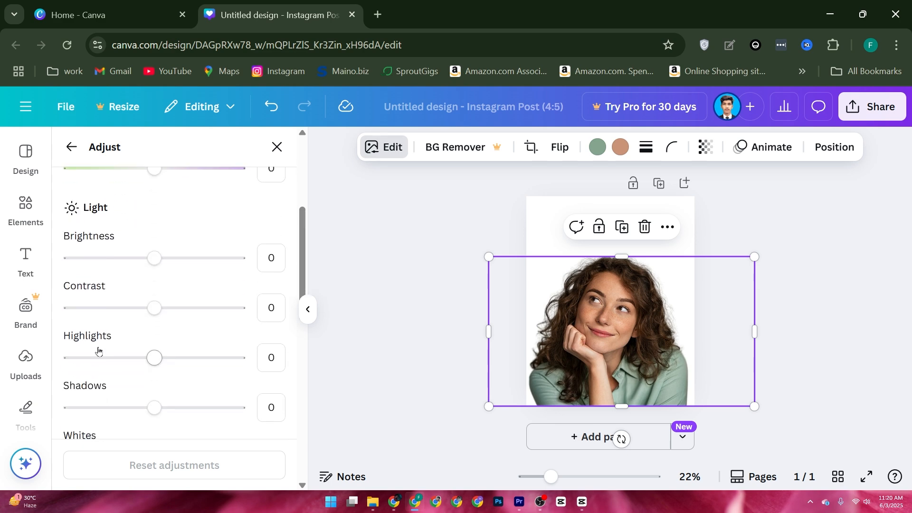
scroll(90, 382, "down", 2)
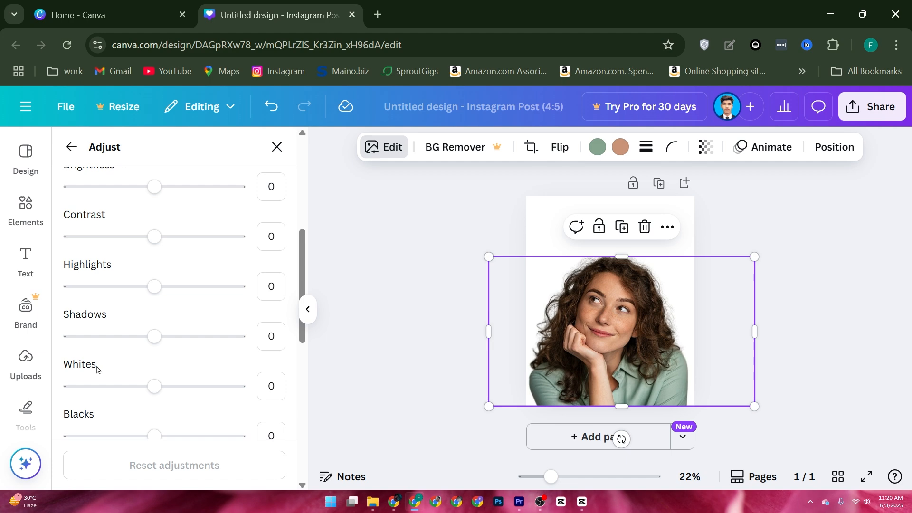
scroll(97, 370, "up", 5)
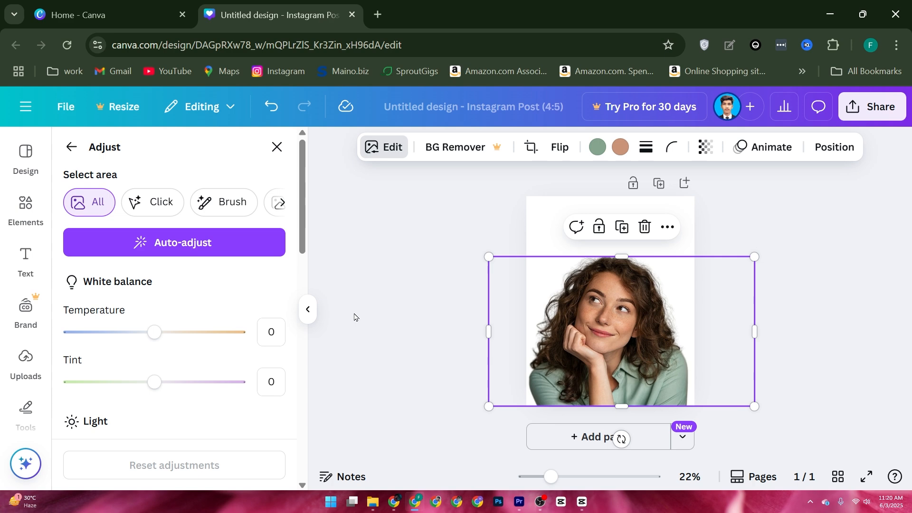
Apply Auto-adjust to the woman's photo and review its light, color and texture settings.
left_click(147, 241)
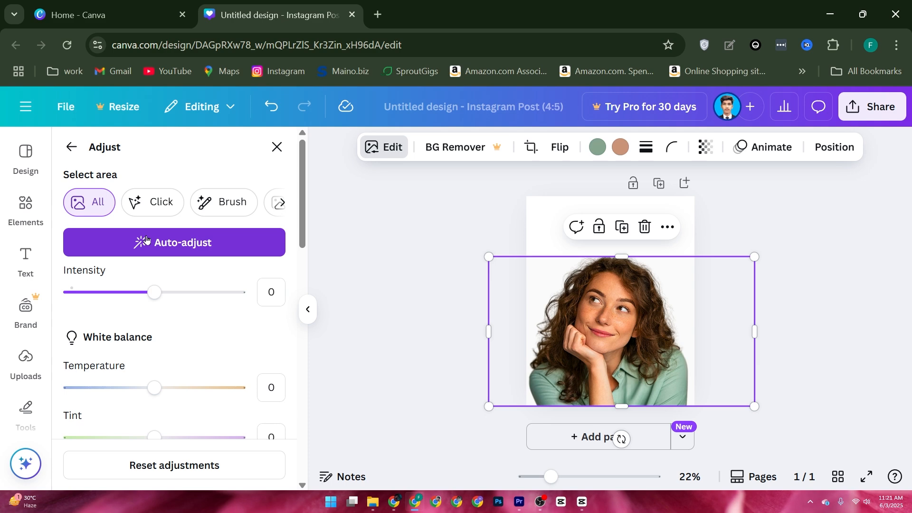
left_click(146, 240)
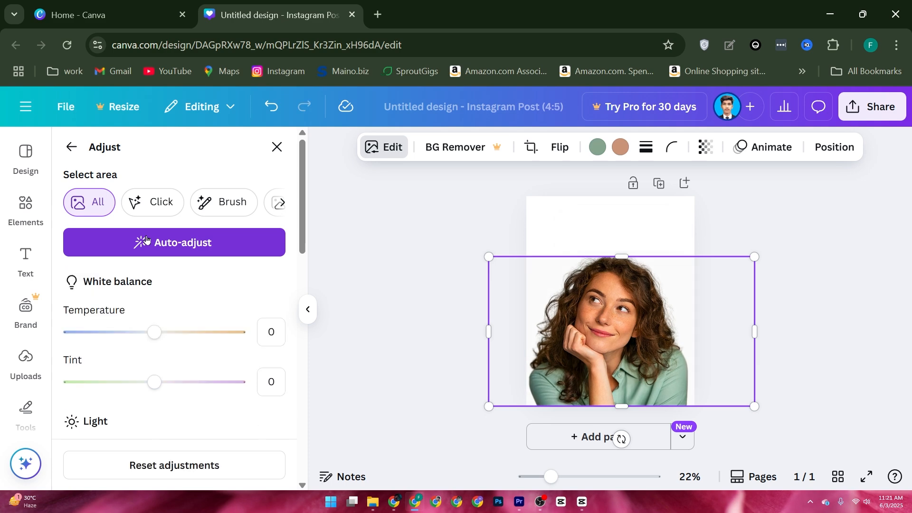
key("ctrl+z")
left_click(146, 240)
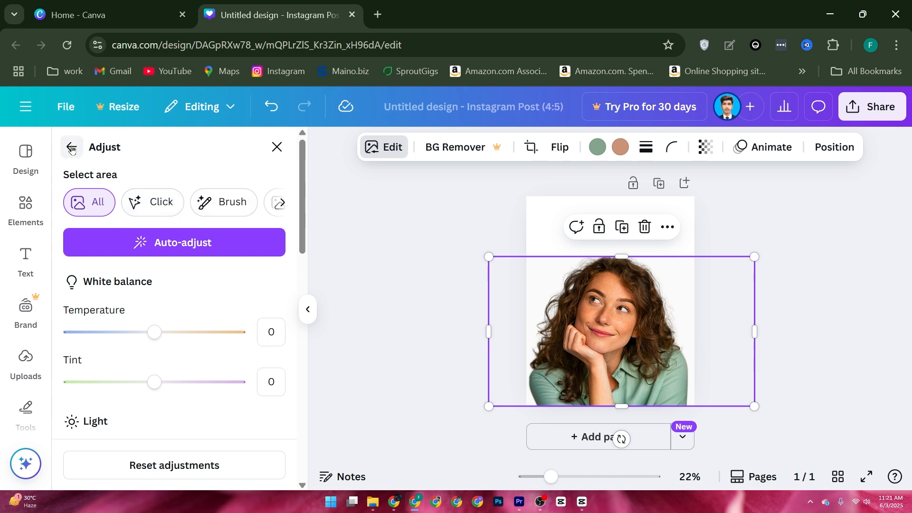
scroll(227, 335, "down", 12)
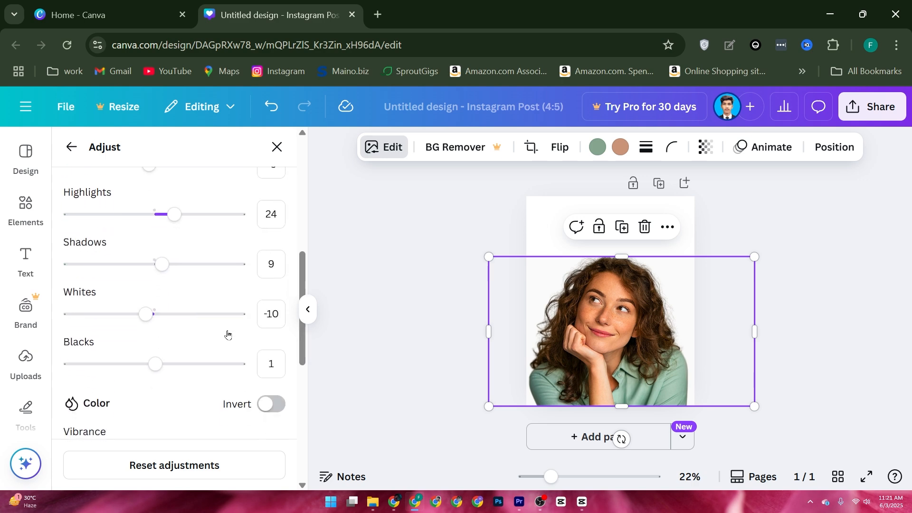
scroll(227, 335, "down", 3)
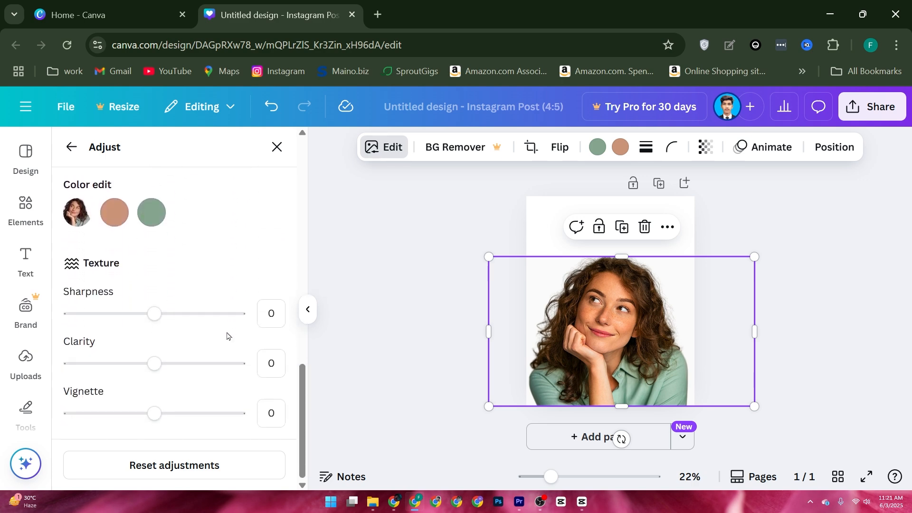
scroll(123, 223, "up", 8)
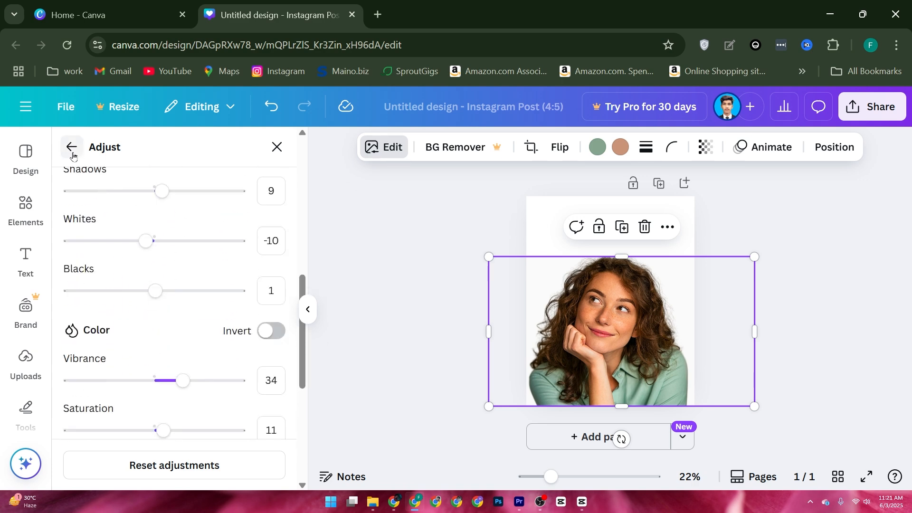
Examine the full collection of photo filters, from the Natural group through Warm, Vintage and Mono to Color Pop.
left_click(73, 155)
scroll(188, 283, "down", 2)
scroll(188, 283, "down", 1)
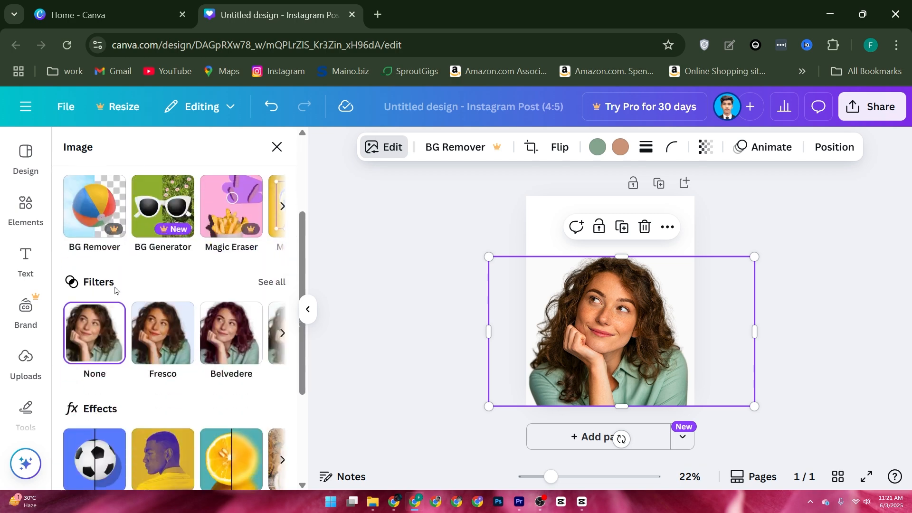
left_click(269, 284)
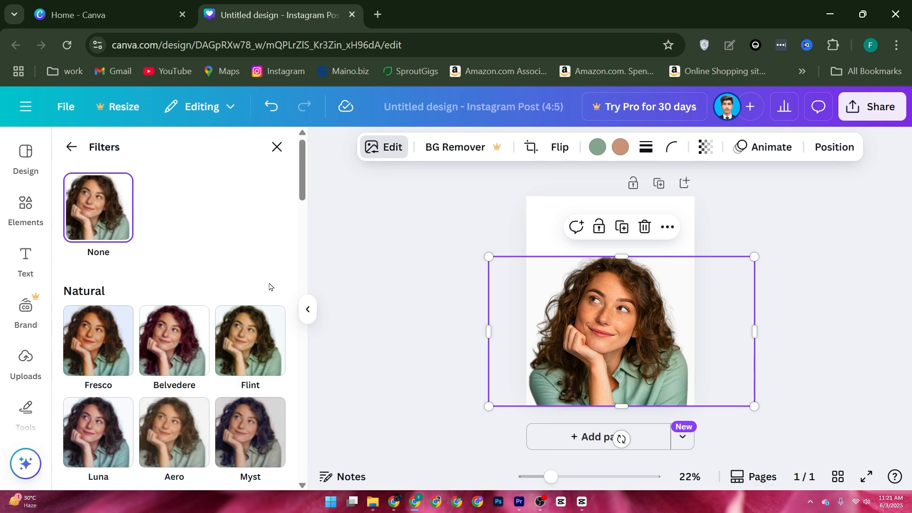
scroll(157, 313, "down", 2)
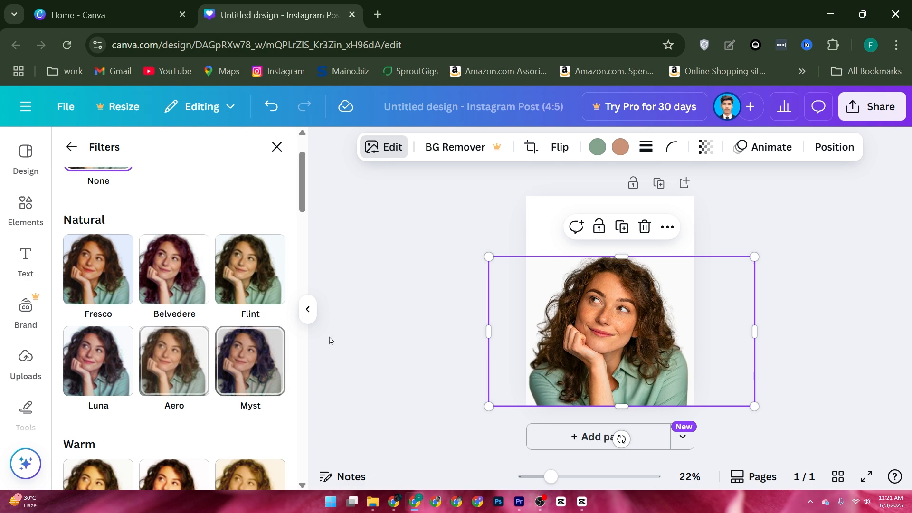
scroll(122, 382, "down", 3)
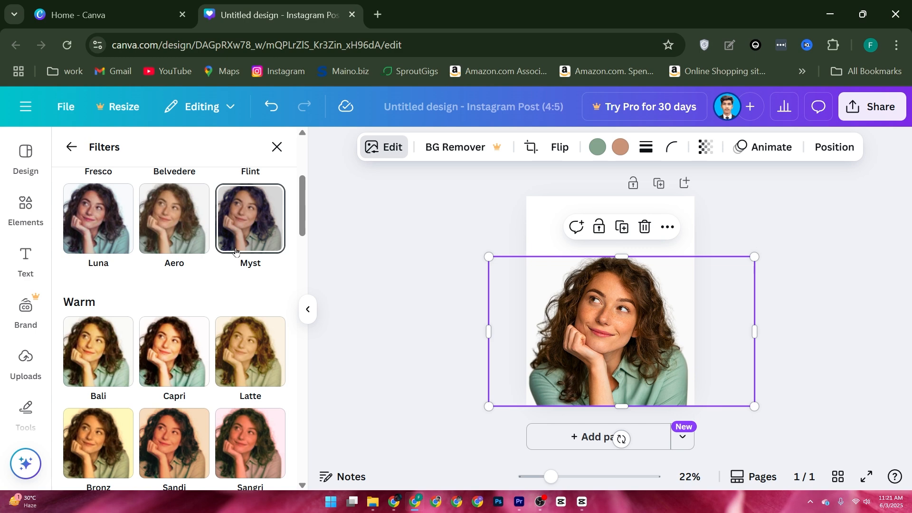
scroll(151, 236, "up", 4)
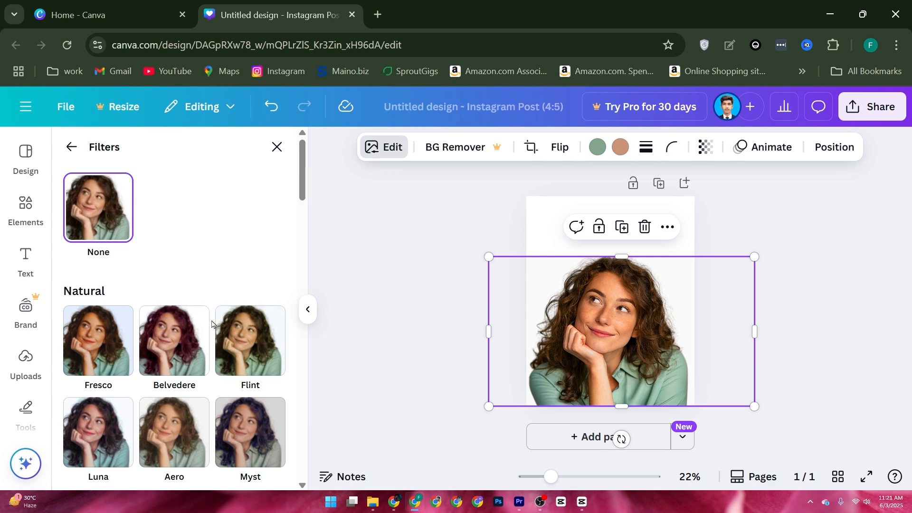
scroll(213, 326, "down", 2)
scroll(215, 327, "down", 5)
scroll(216, 330, "down", 5)
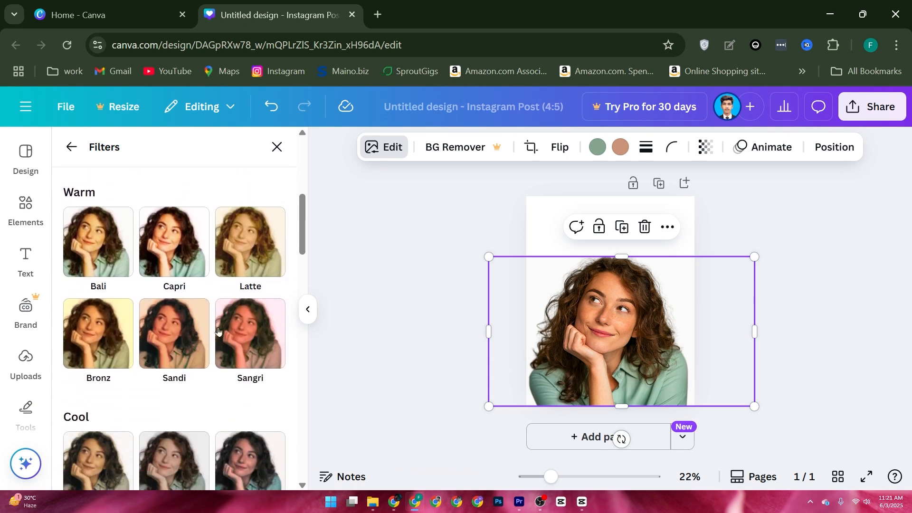
scroll(218, 331, "down", 4)
scroll(217, 331, "down", 6)
scroll(196, 322, "down", 7)
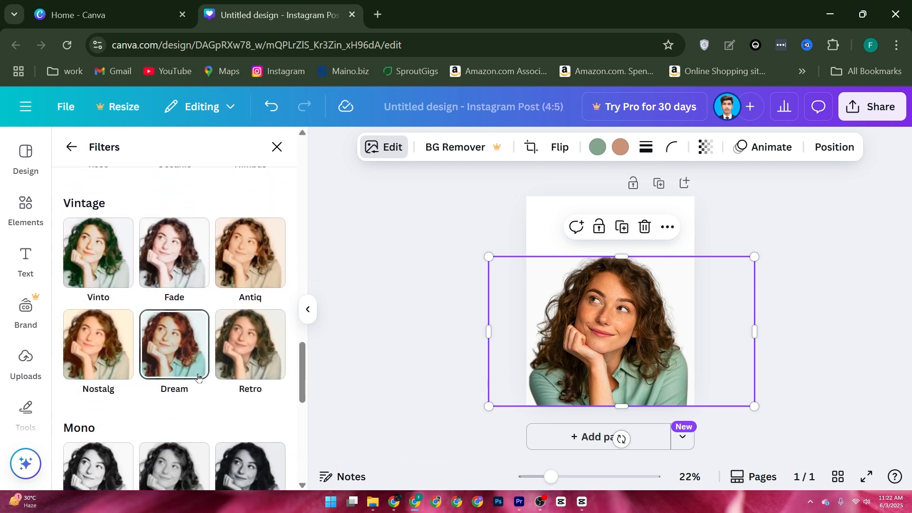
scroll(198, 377, "down", 8)
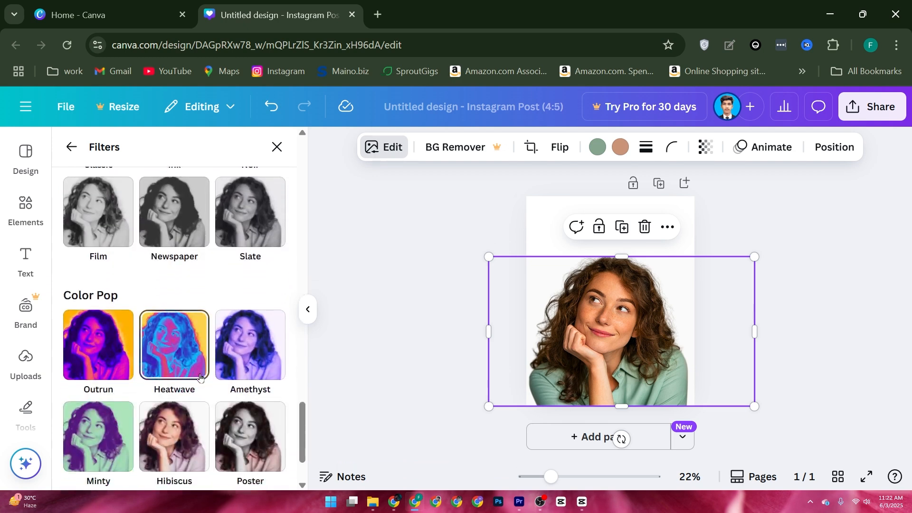
scroll(199, 377, "down", 2)
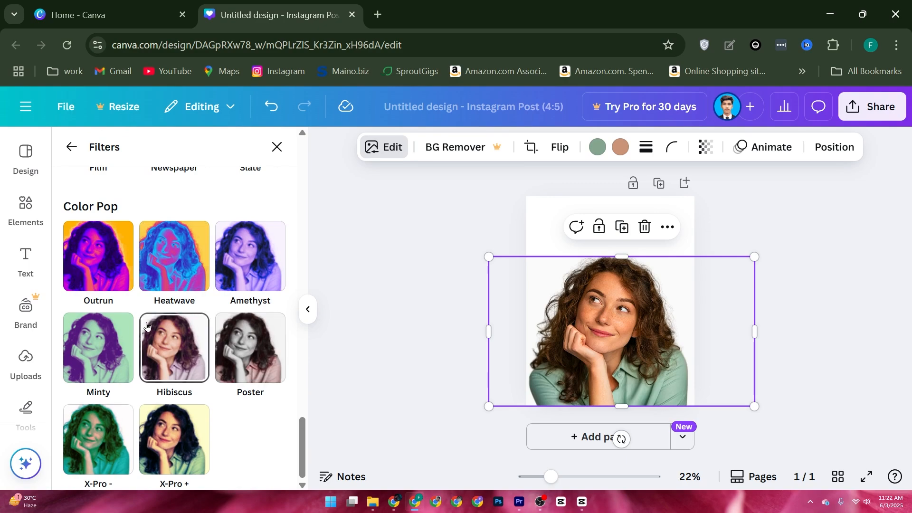
Apply the Retro filter from the Vintage group to the woman's photo, then deselect the photo.
scroll(199, 299, "up", 10)
scroll(205, 295, "up", 4)
scroll(223, 309, "down", 3)
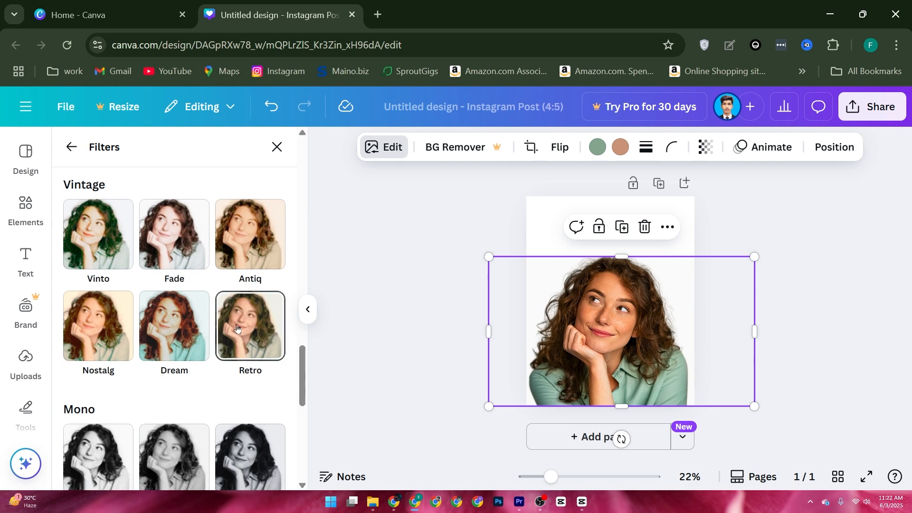
left_click(253, 345)
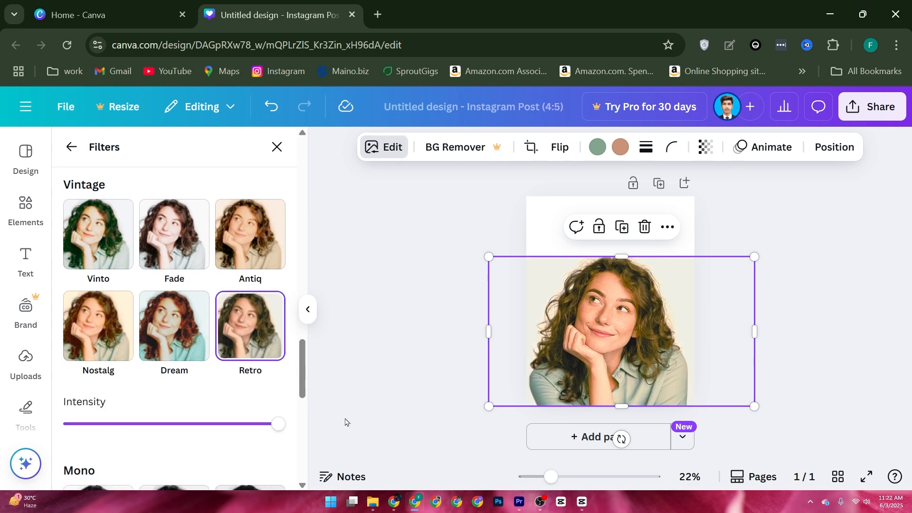
left_click(426, 377)
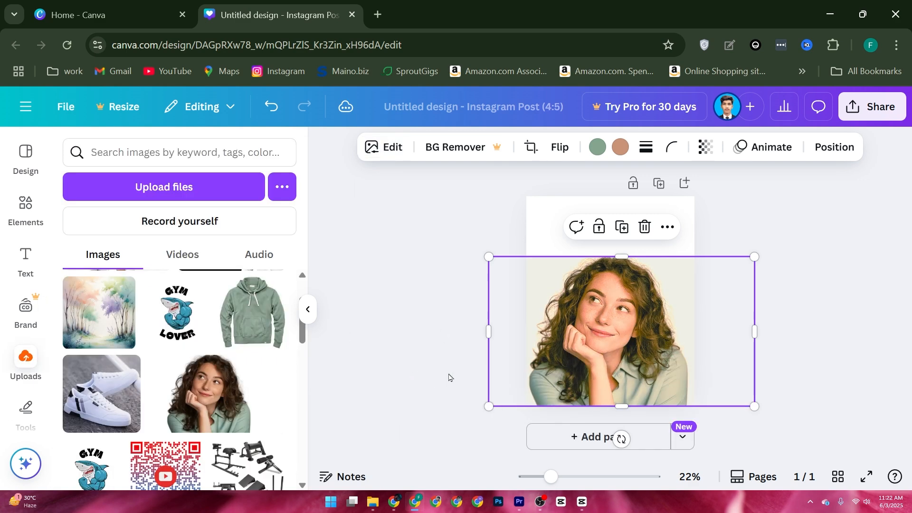
left_click(731, 224)
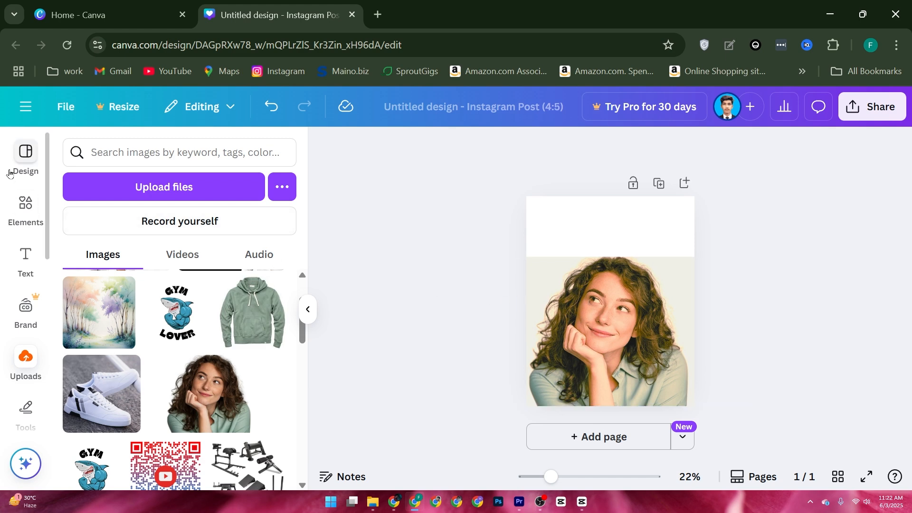
Add a square shape from the Shapes elements and enlarge it until it covers the whole page.
left_click(26, 157)
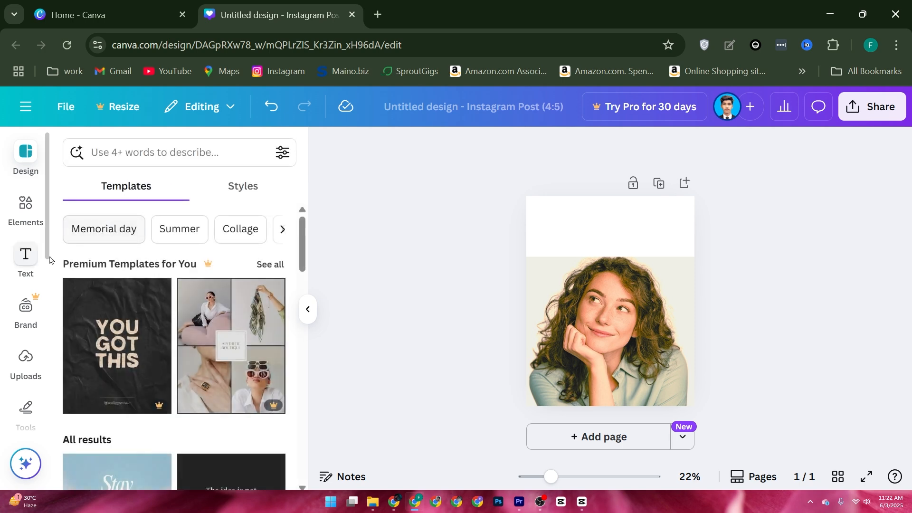
left_click(26, 208)
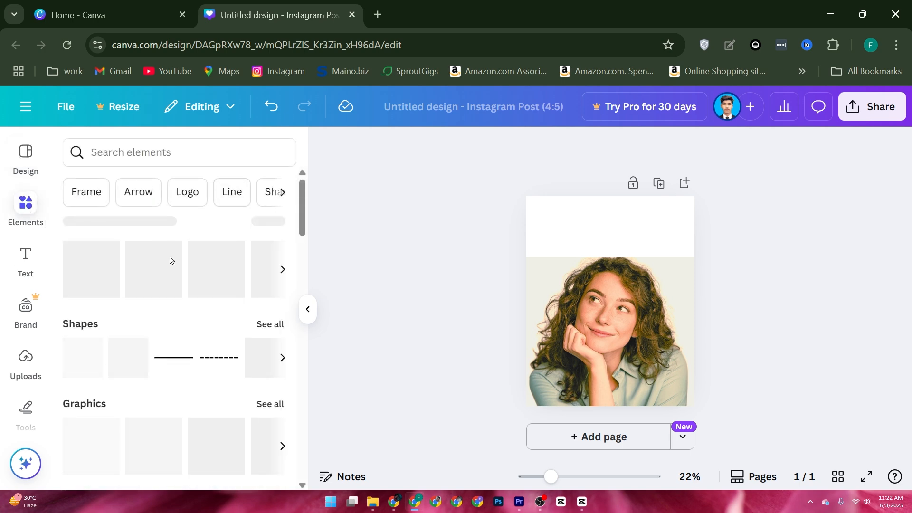
left_click_drag(77, 357, 737, 421)
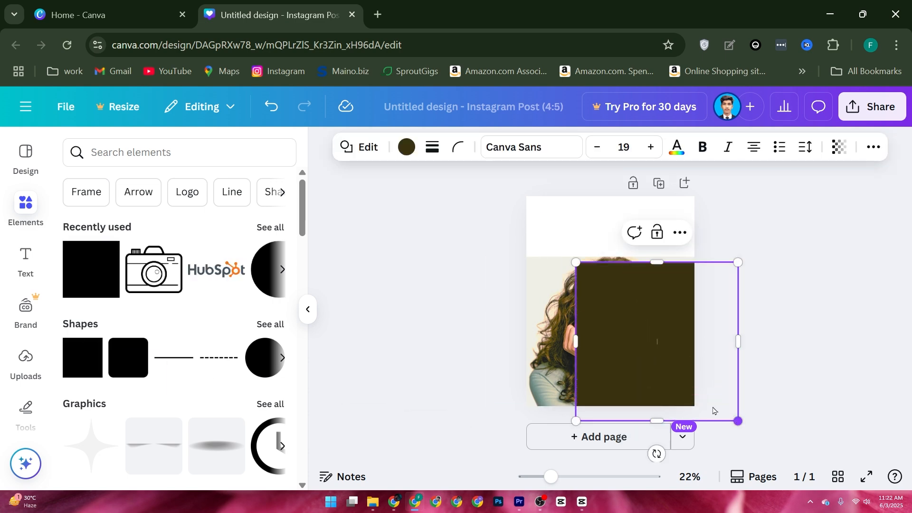
left_click_drag(576, 261, 456, 189)
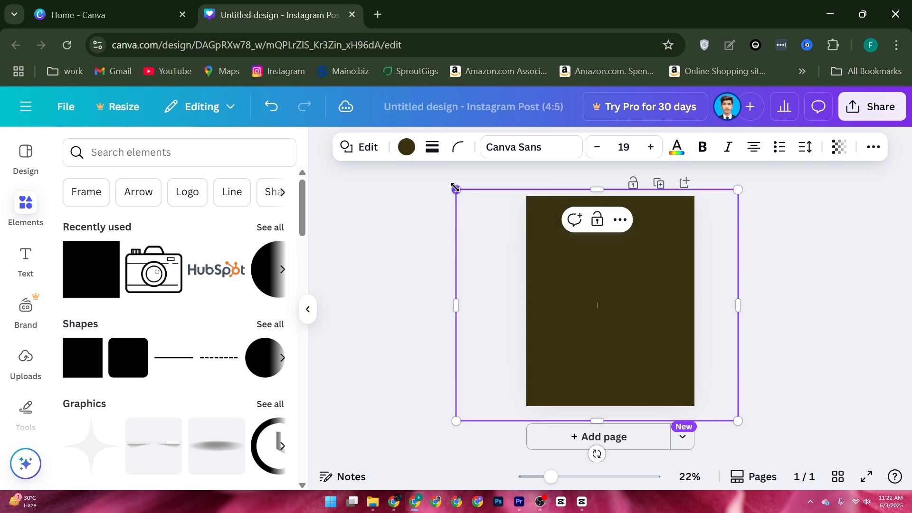
Send the dark square to the back, behind the woman's photo, and deselect it.
left_click(621, 220)
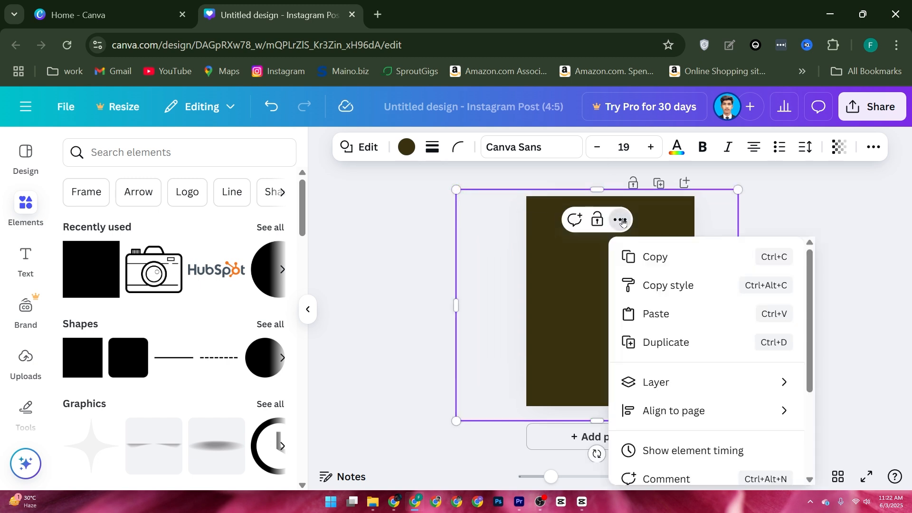
mouse_move(667, 417)
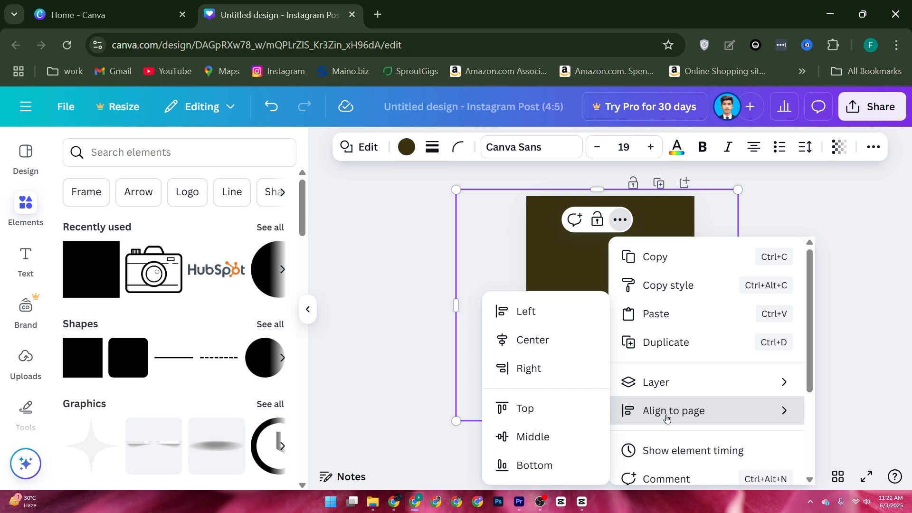
mouse_move(672, 385)
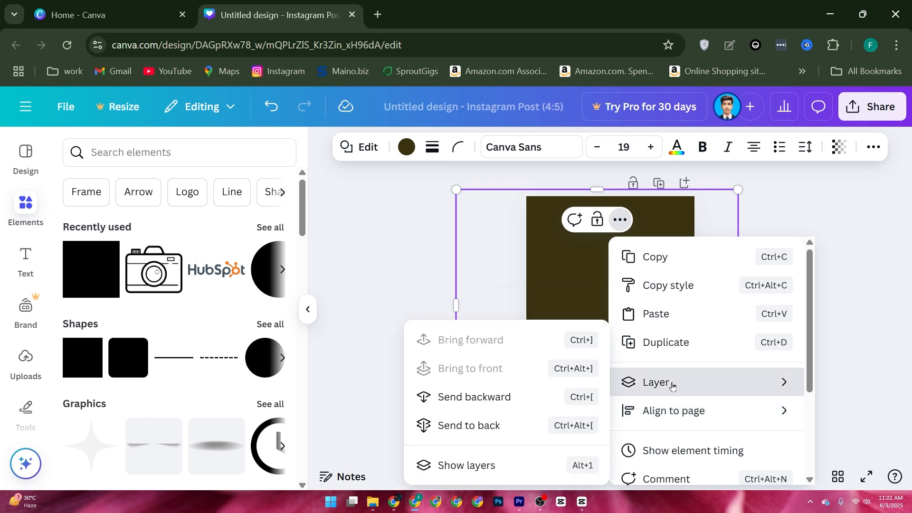
left_click(466, 427)
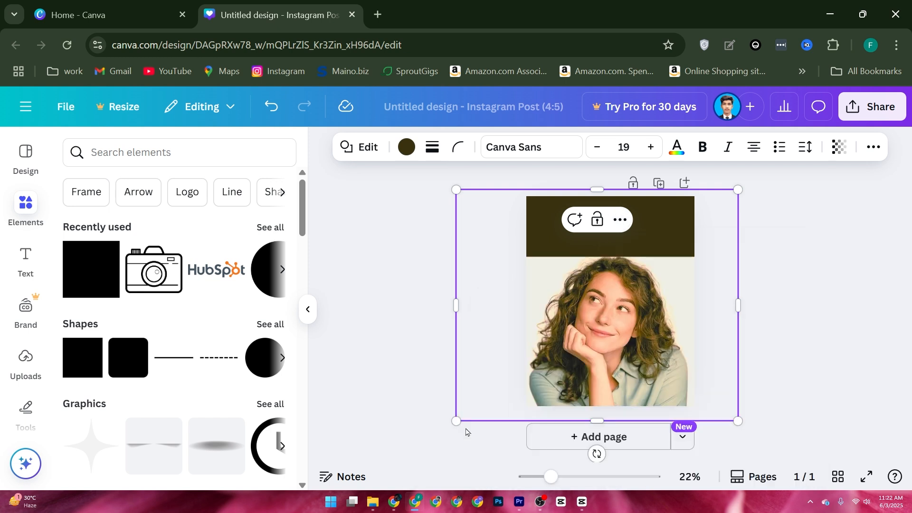
left_click(374, 328)
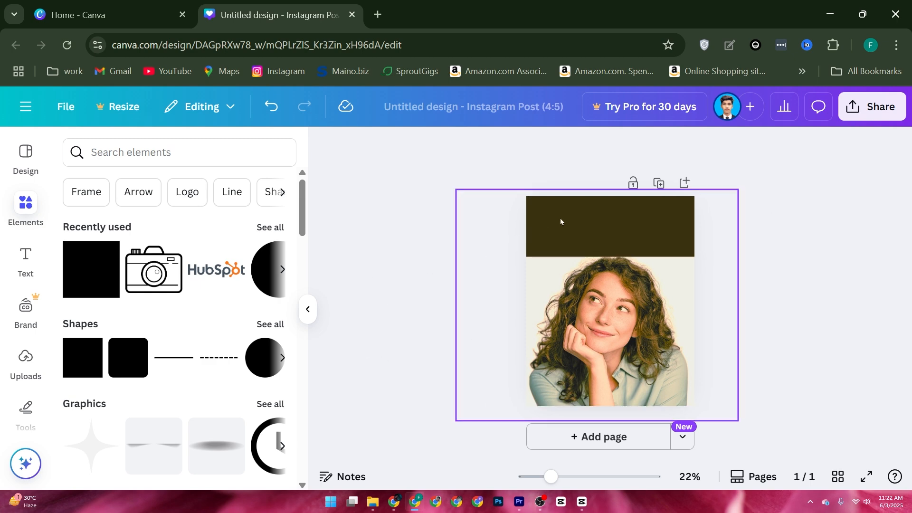
Examine the document, photo and default color options for the background square, leaving its color as is, and deselect it.
left_click(488, 216)
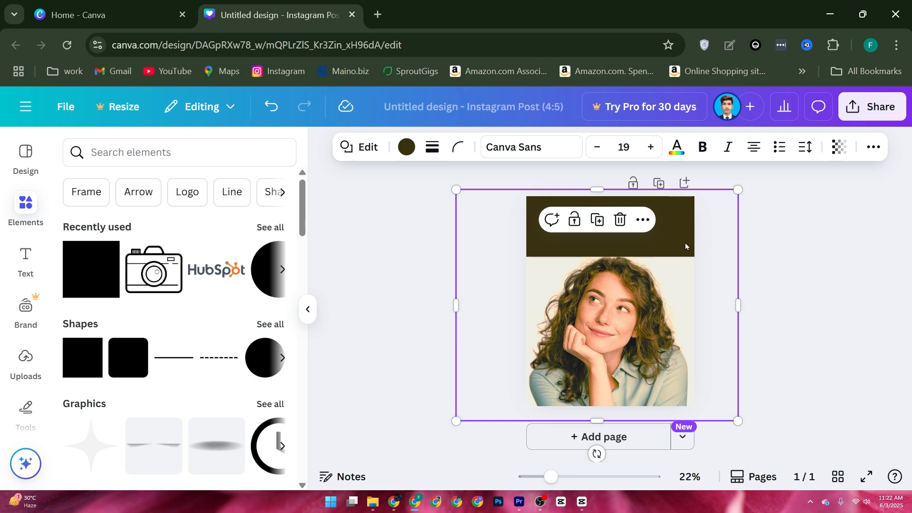
left_click(403, 147)
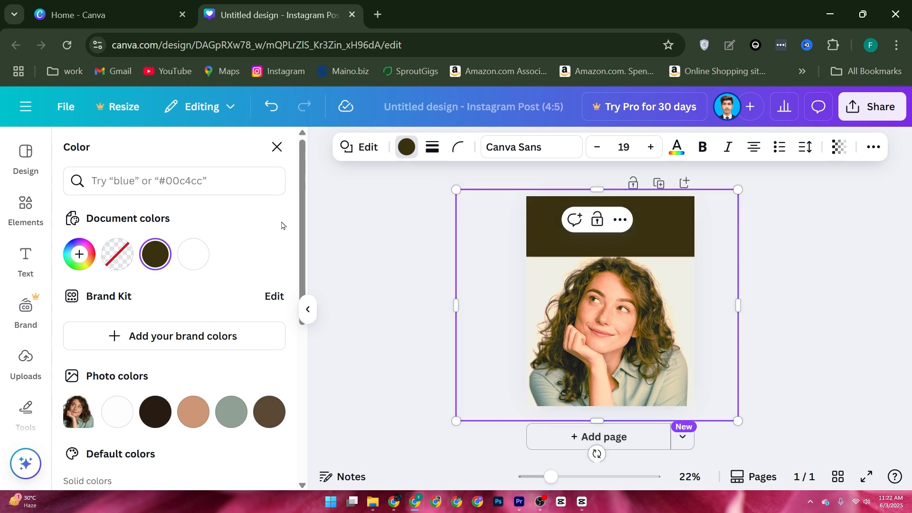
scroll(219, 393, "down", 1)
scroll(219, 393, "down", 1)
key("Escape")
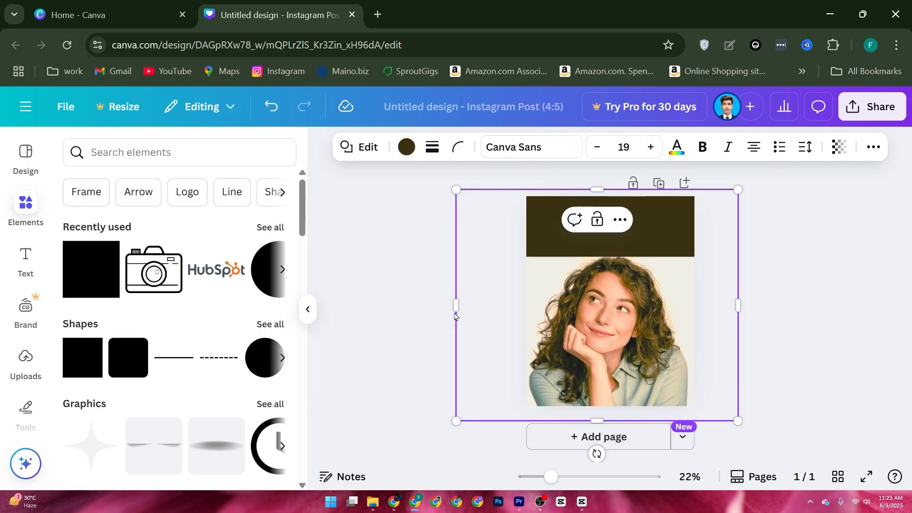
left_click(407, 291)
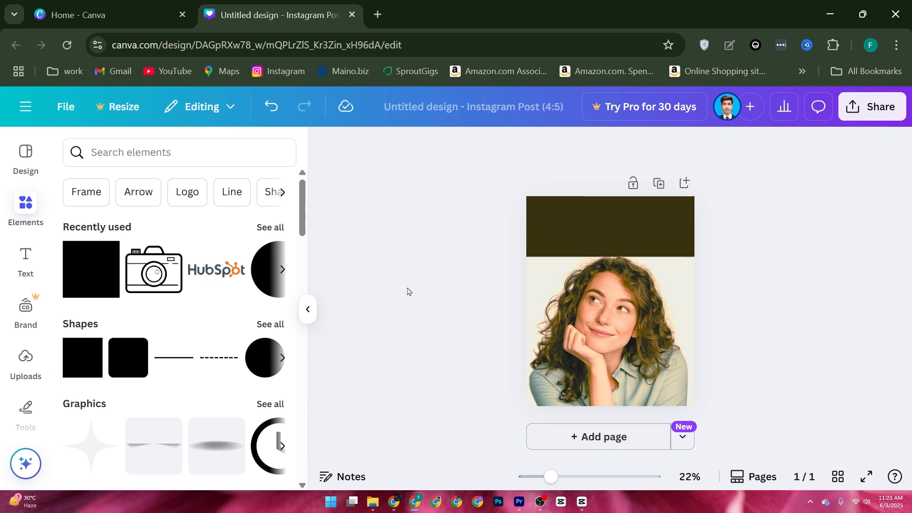
Open the BG Remover for the woman's photo, read through the Canva Pro trial offer and close it.
left_click(657, 329)
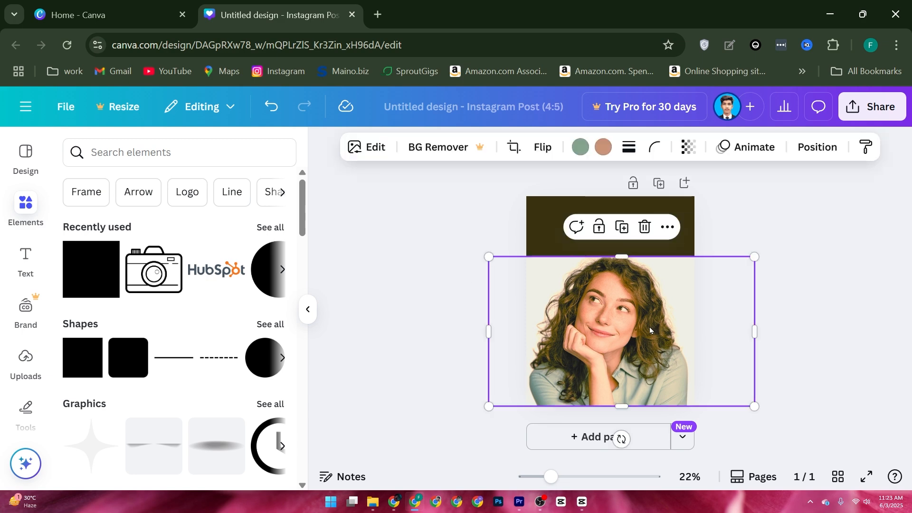
left_click(433, 152)
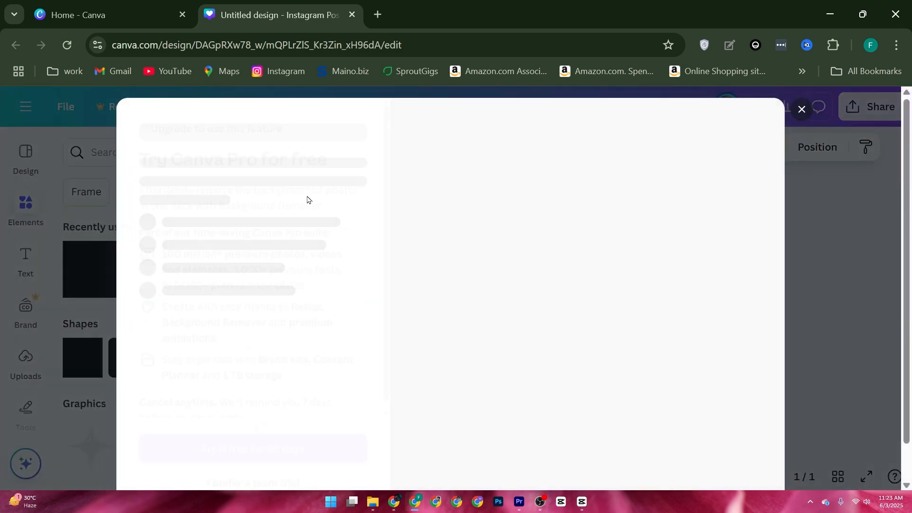
scroll(476, 160, "down", 2)
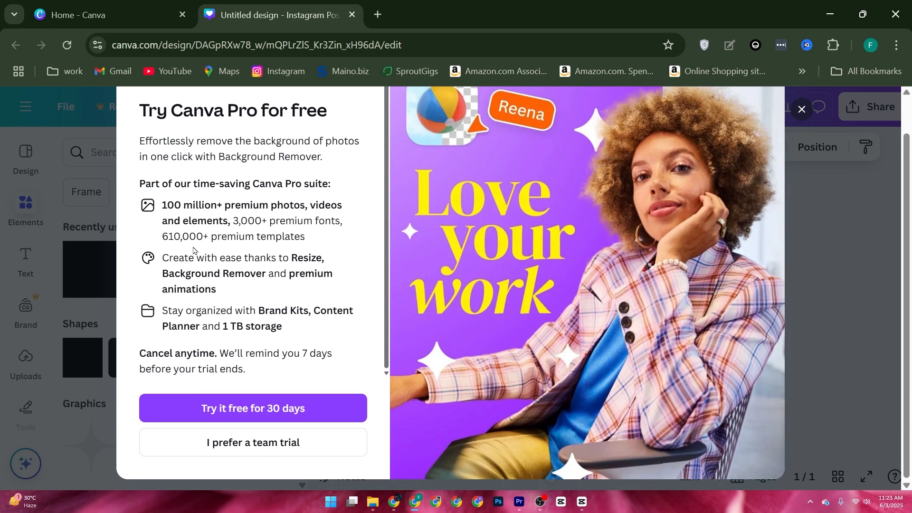
scroll(297, 176, "up", 1)
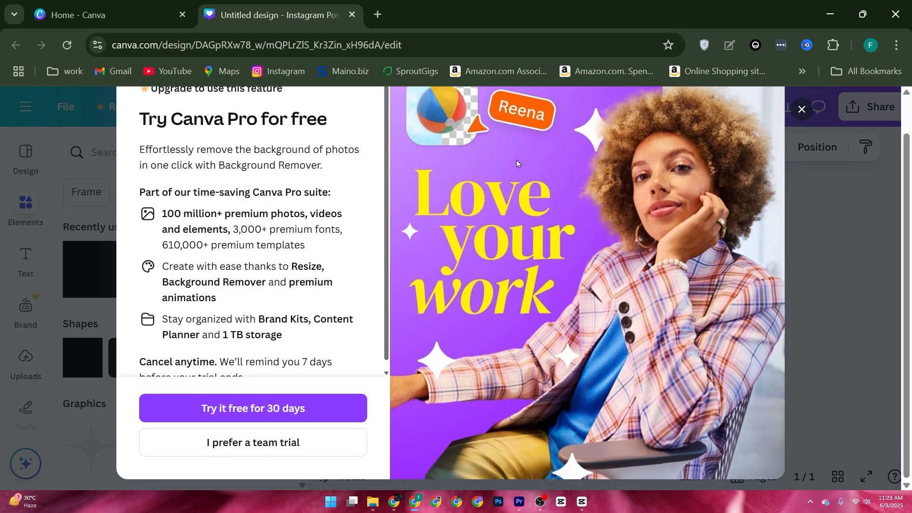
left_click(801, 111)
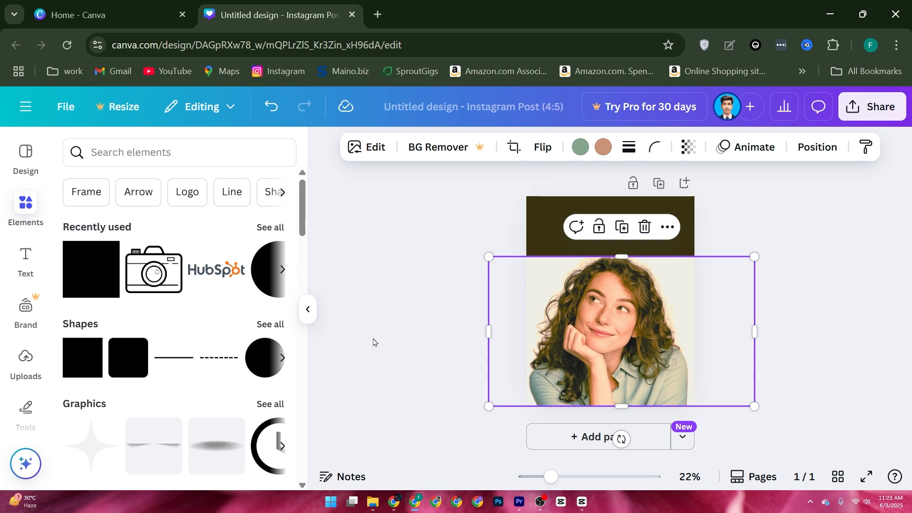
Open Magic Media and examine its image and graphics generation options, including the prompt, style and aspect ratio settings.
scroll(19, 375, "down", 5)
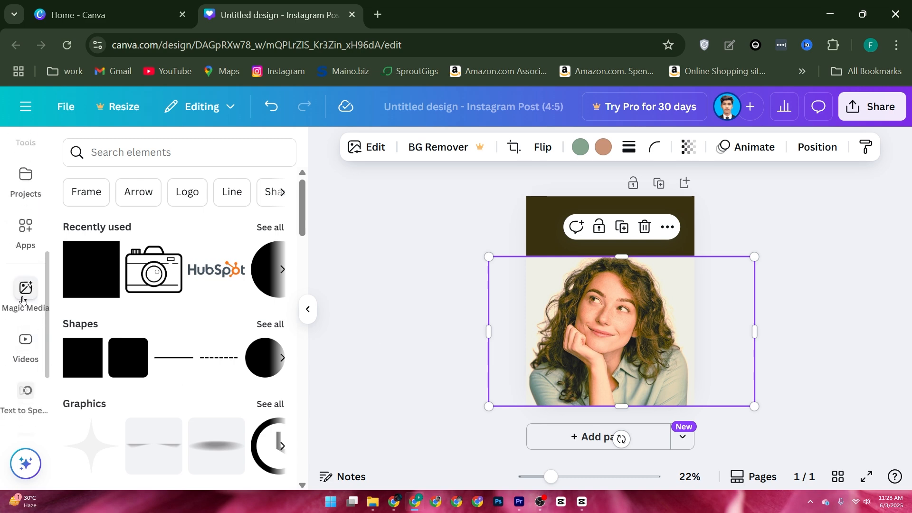
left_click(22, 299)
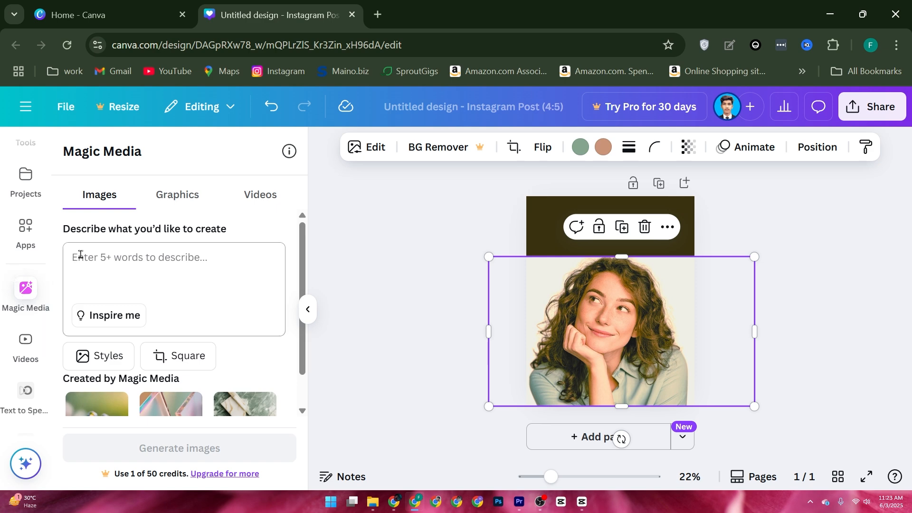
scroll(105, 243, "down", 1)
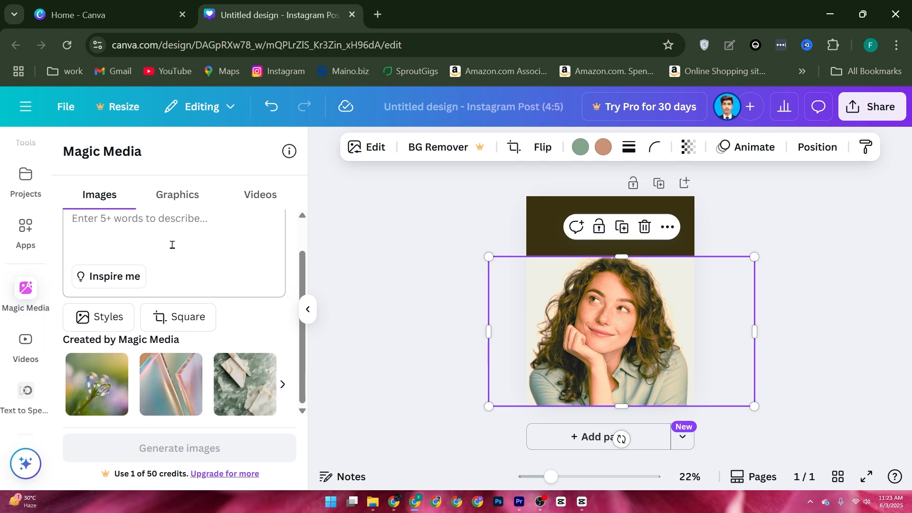
scroll(172, 245, "up", 1)
left_click(183, 195)
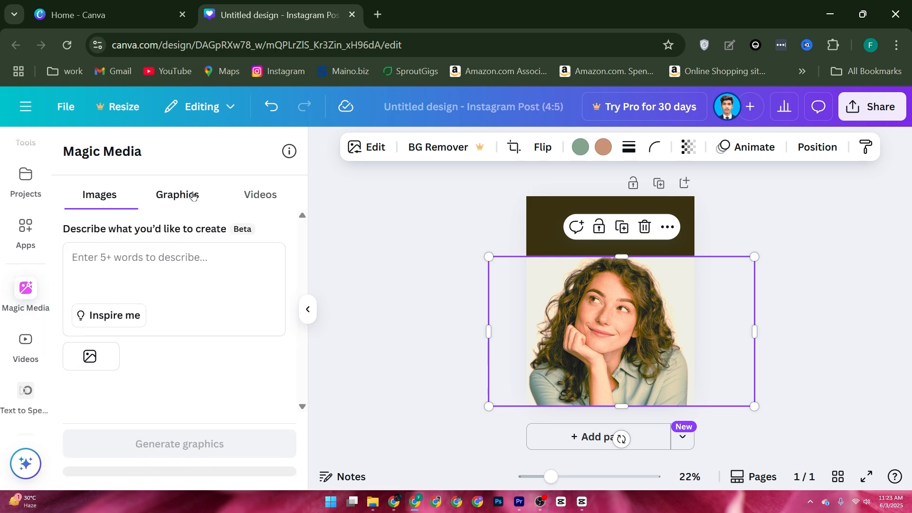
left_click(109, 197)
scroll(166, 263, "down", 1)
scroll(205, 263, "up", 1)
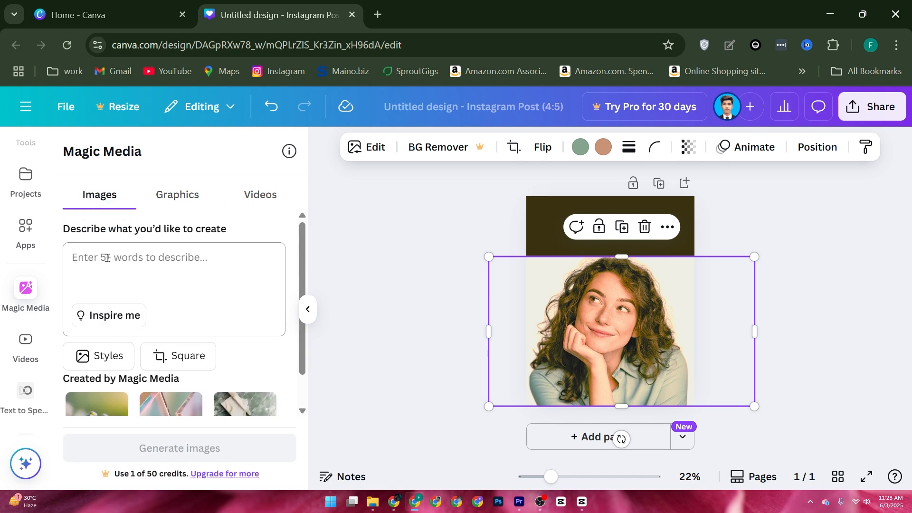
scroll(112, 265, "down", 1)
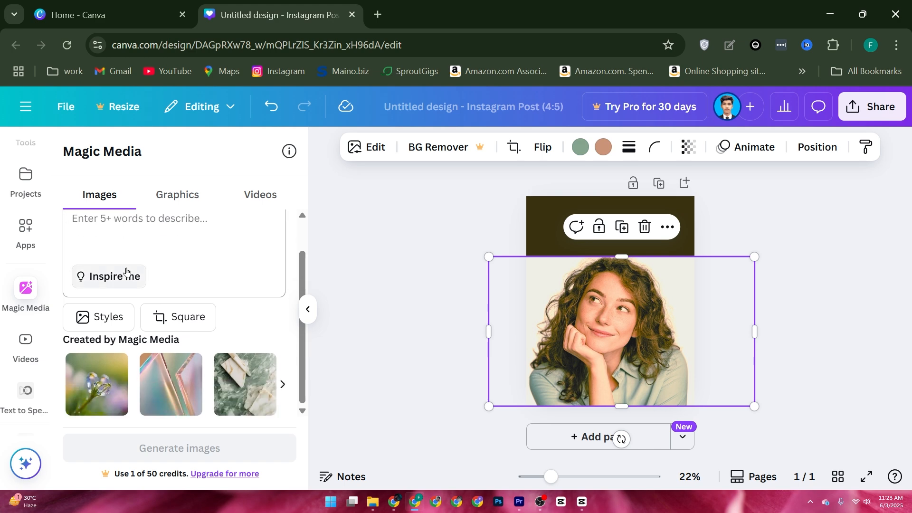
scroll(218, 271, "up", 1)
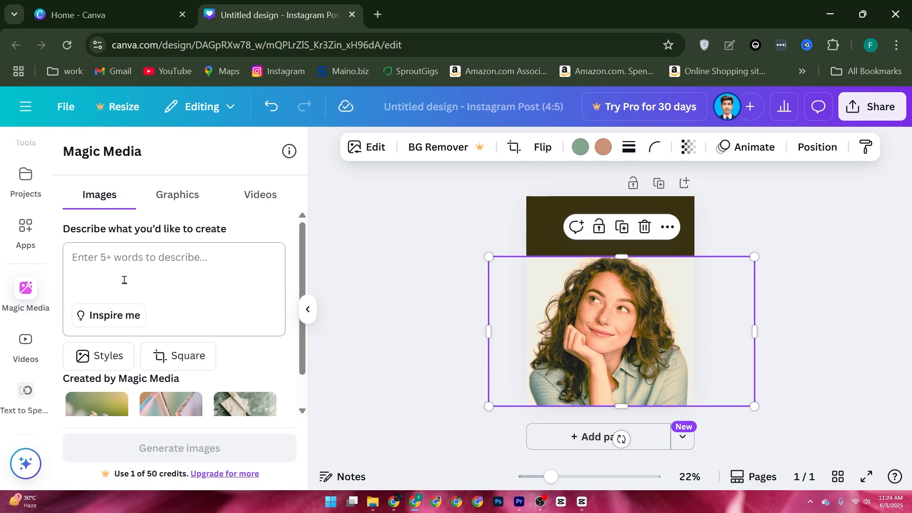
Generate Magic Media images from the prompt "car".
left_click(71, 260)
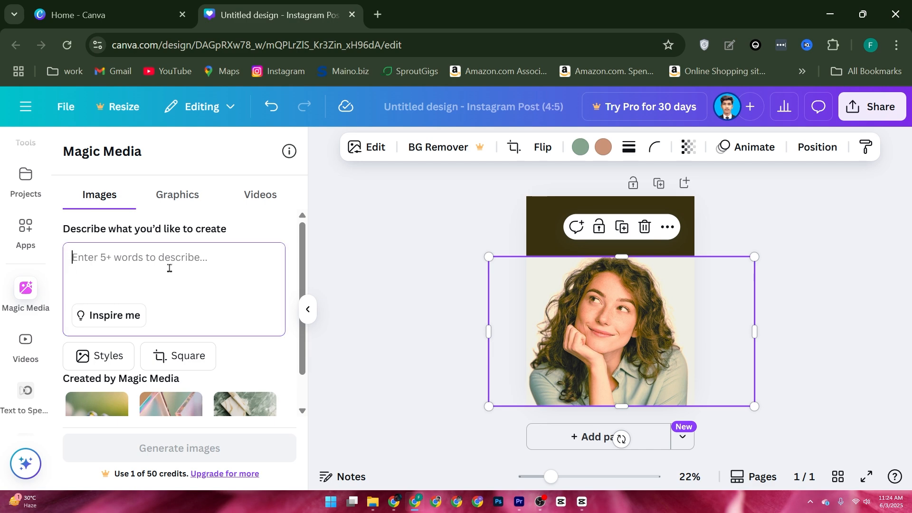
scroll(198, 328, "down", 2)
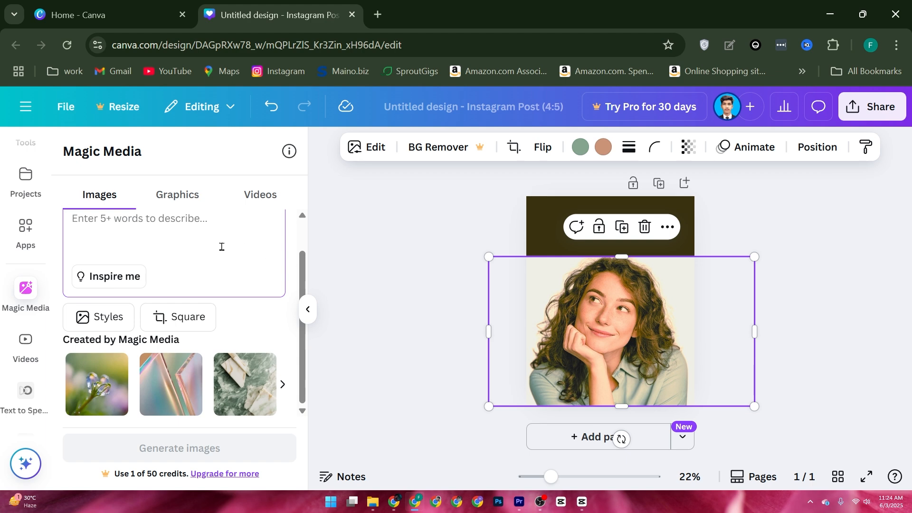
type("car")
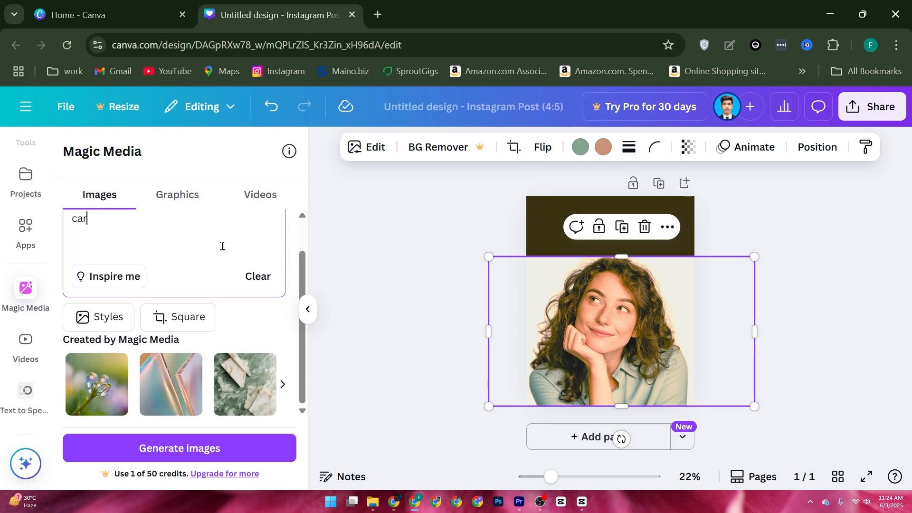
left_click(167, 443)
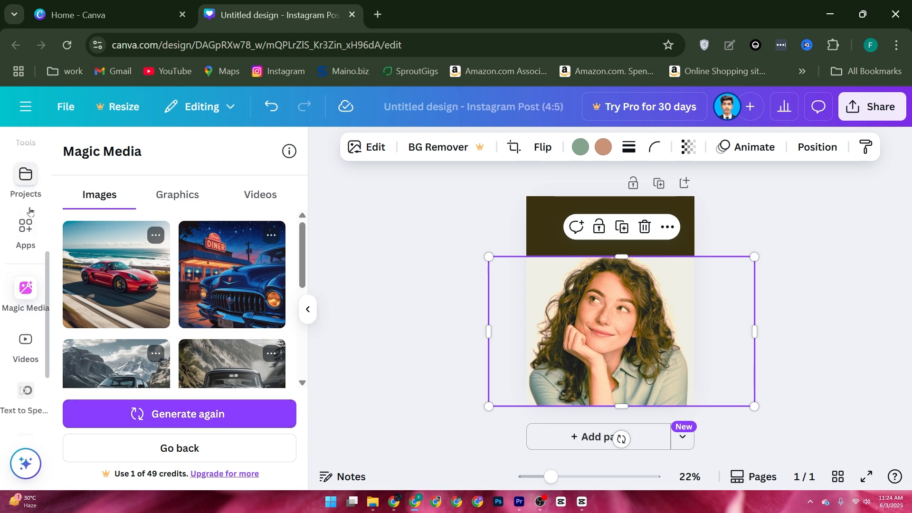
Add a text box, enlarge its text to size 71.1 and place it on the dark band above the photo.
scroll(27, 223, "up", 5)
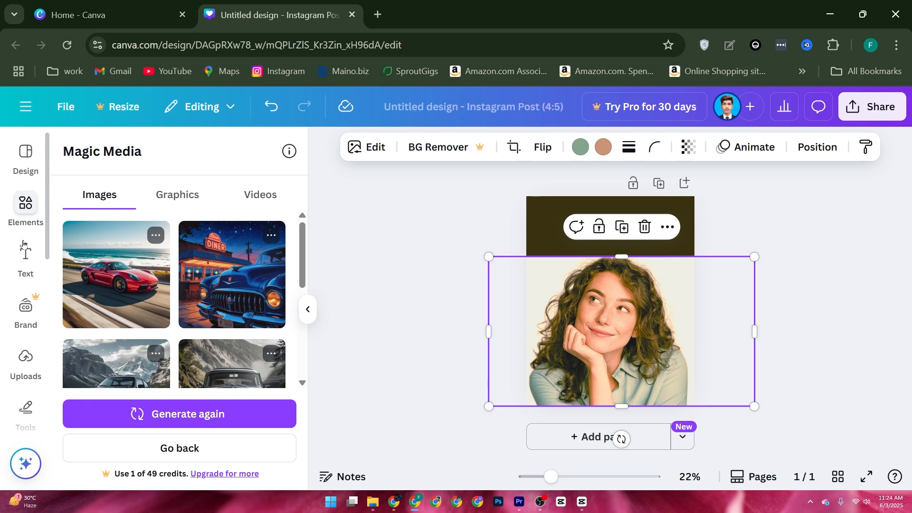
left_click(25, 250)
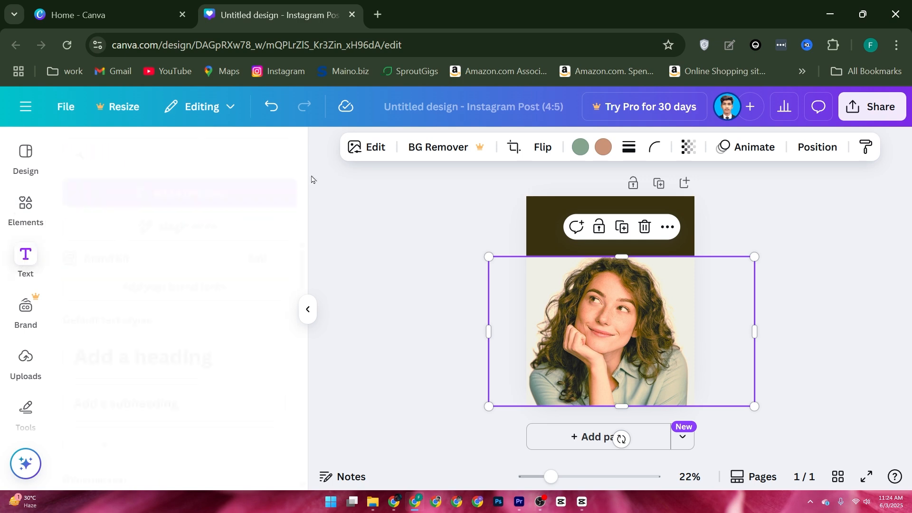
left_click(150, 197)
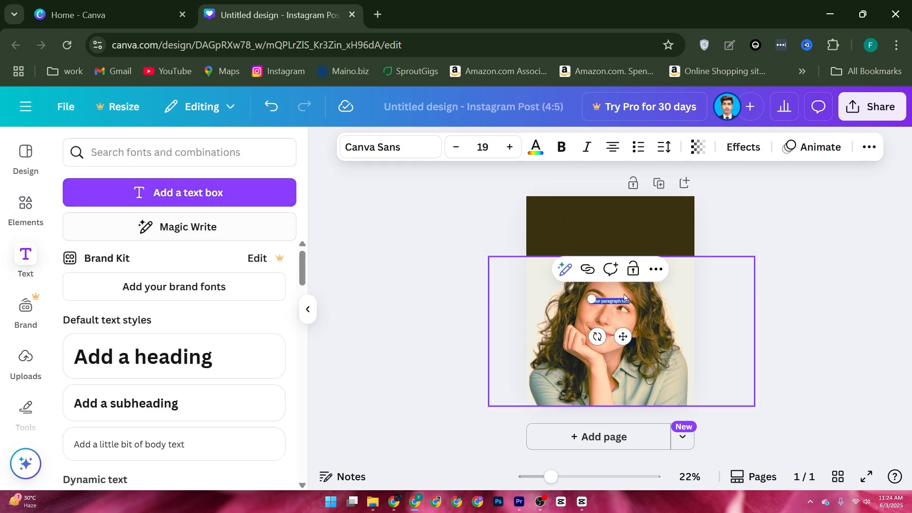
left_click_drag(589, 298, 494, 262)
left_click_drag(592, 329, 625, 260)
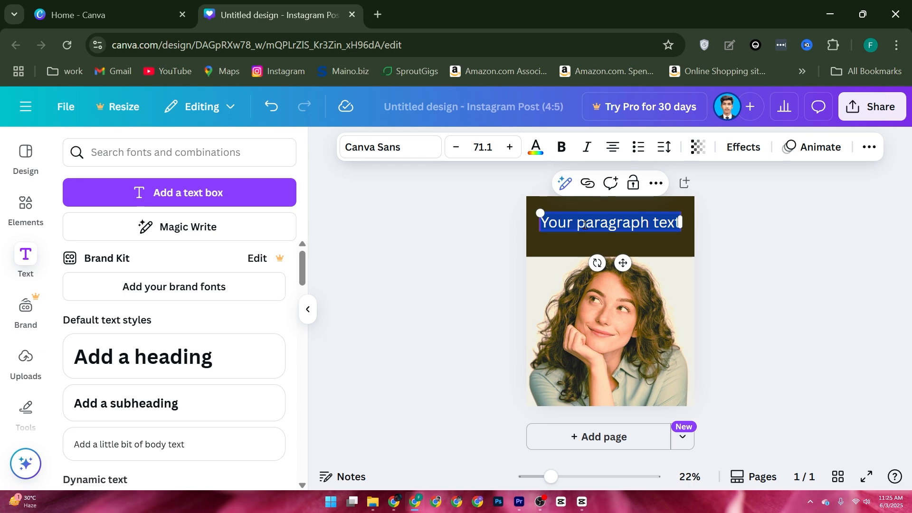
Search the elements library for "shadow".
left_click(25, 220)
left_click(154, 157)
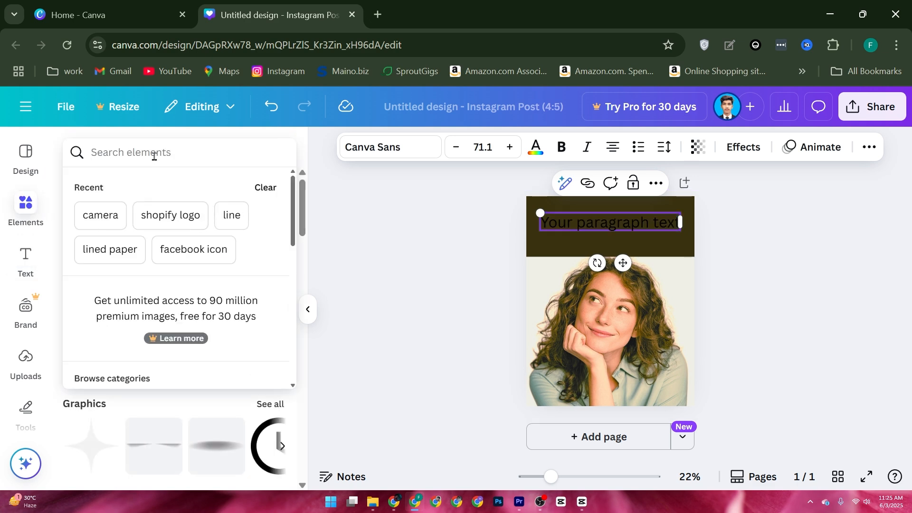
type("sg")
key("BackSpace")
type("ha")
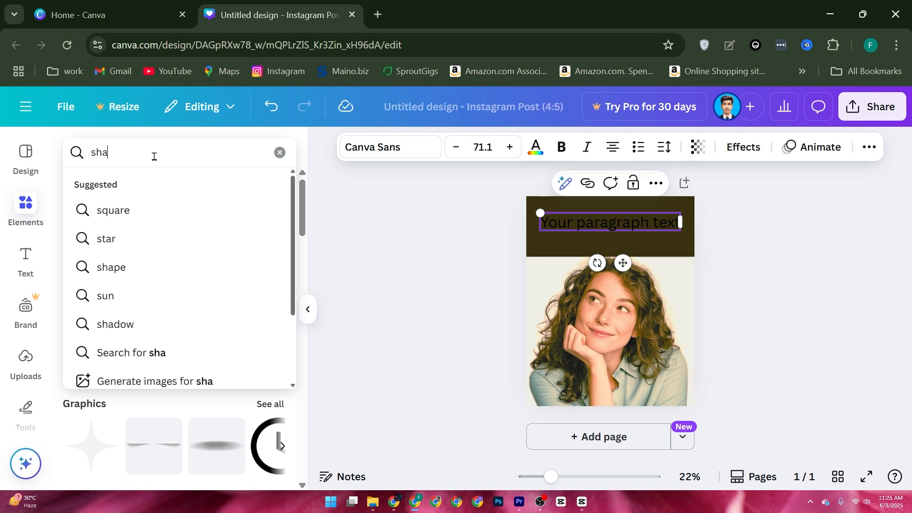
type("s")
key("BackSpace")
type("dow")
key("Return")
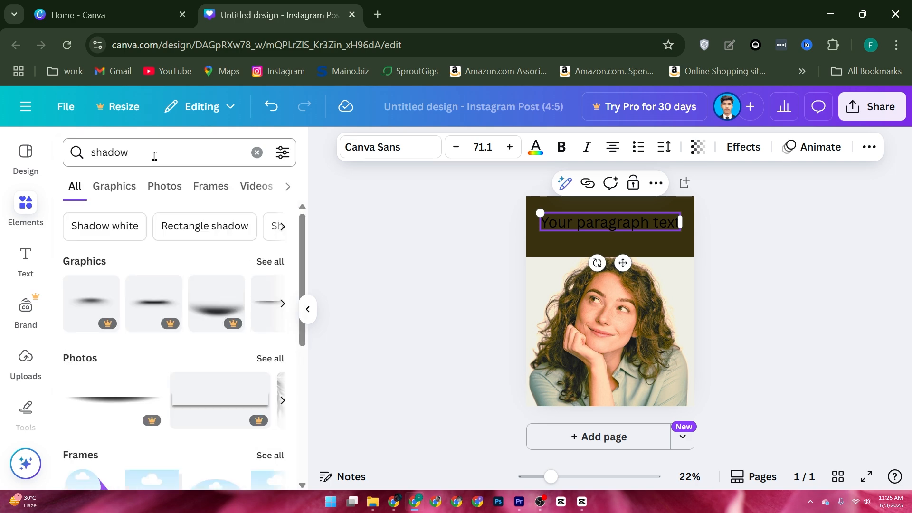
Add a free black gradient shadow graphic and fit it across the full width of the photo's lower edge.
left_click(282, 310)
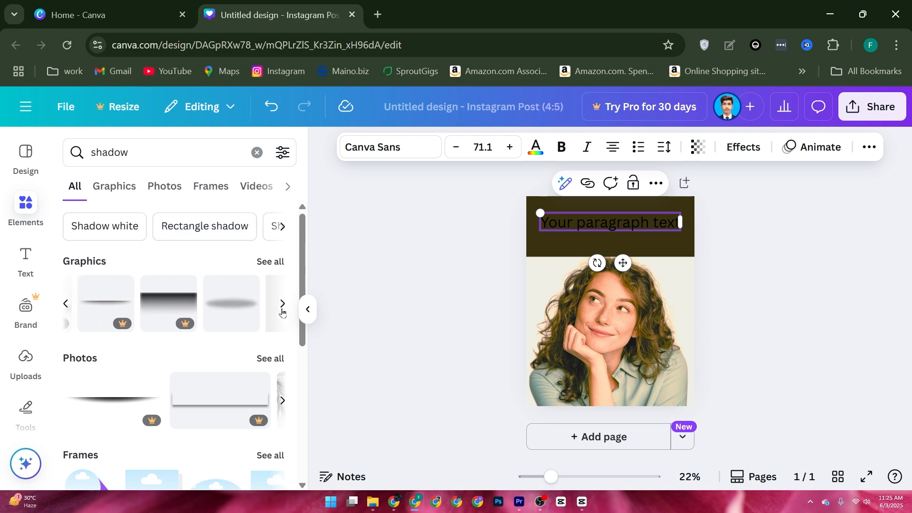
left_click_drag(165, 314, 399, 323)
left_click_drag(542, 385, 624, 395)
left_click(807, 310)
scroll(278, 275, "down", 2)
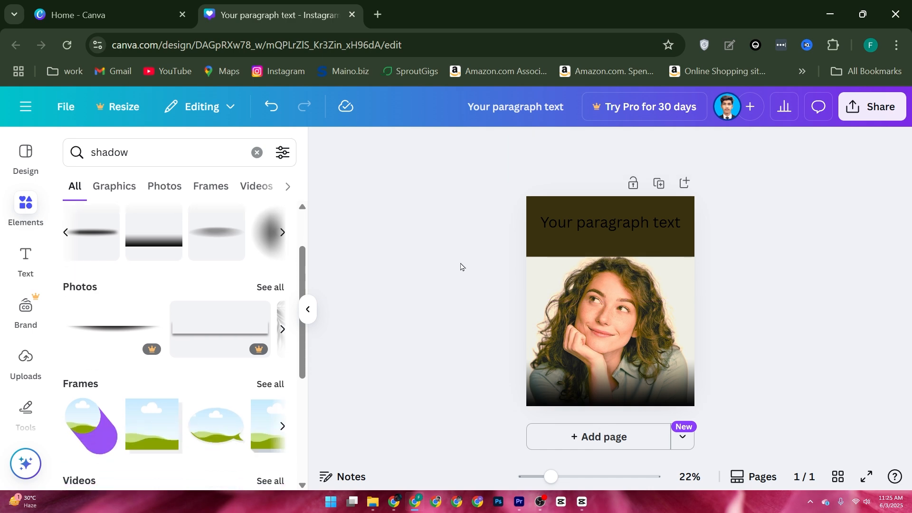
Change the placeholder text on the dark band to the Horizon font and replace its wording with "FAZZZ".
double_click(631, 224)
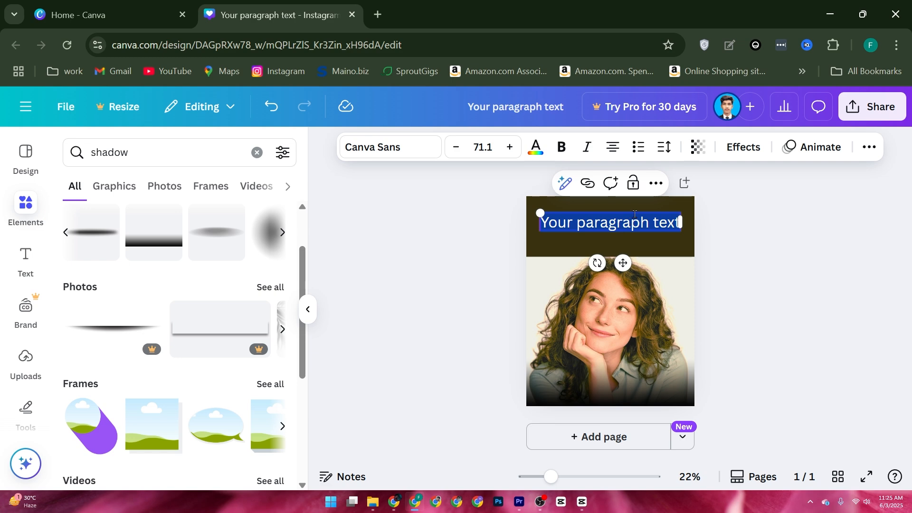
left_click(403, 151)
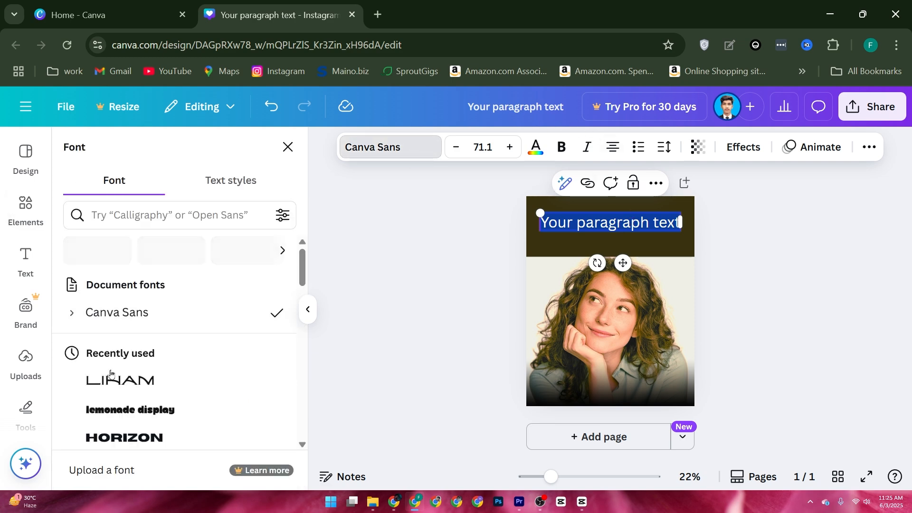
scroll(206, 316, "down", 2)
scroll(157, 313, "down", 3)
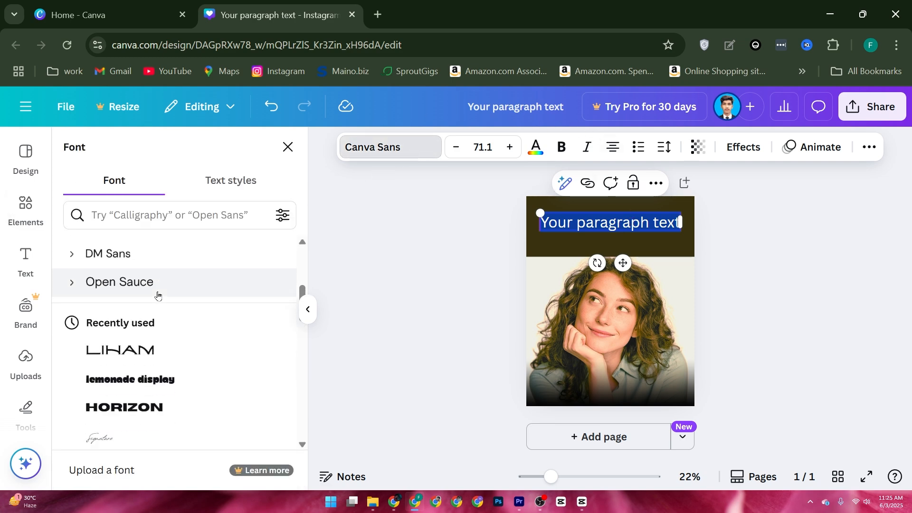
left_click(121, 409)
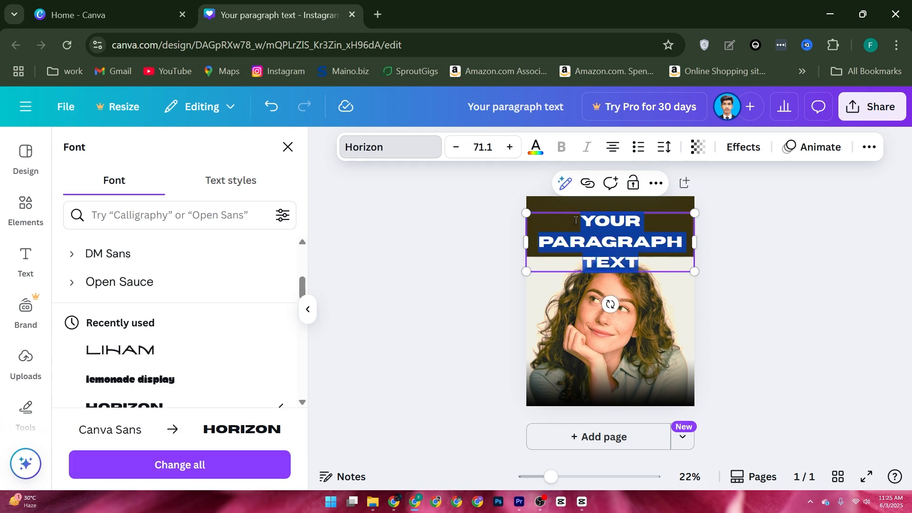
type("F")
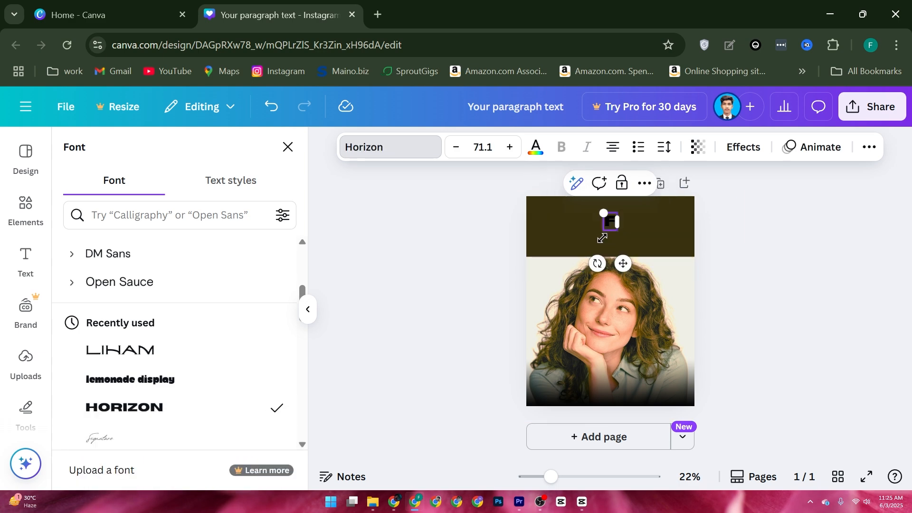
type("AZZZ")
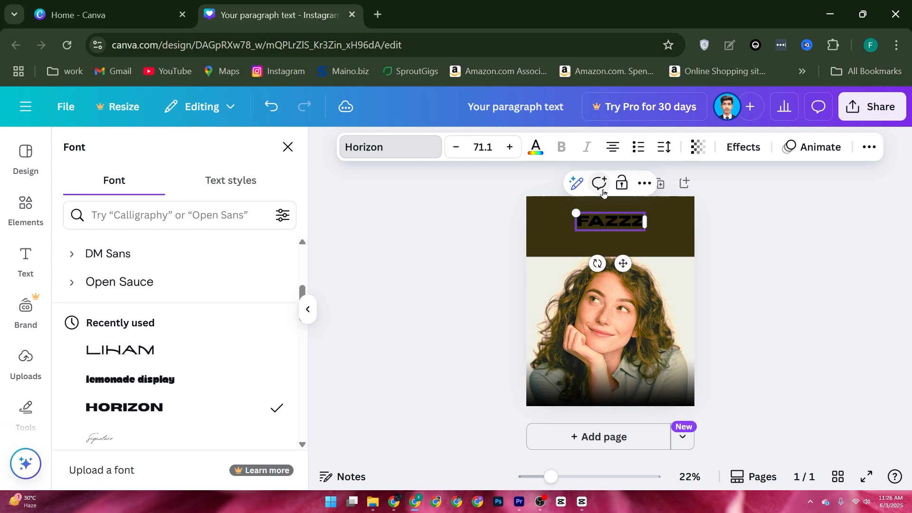
Colour the whole FAZZZ text white using the white swatch from the photo colors.
left_click(534, 148)
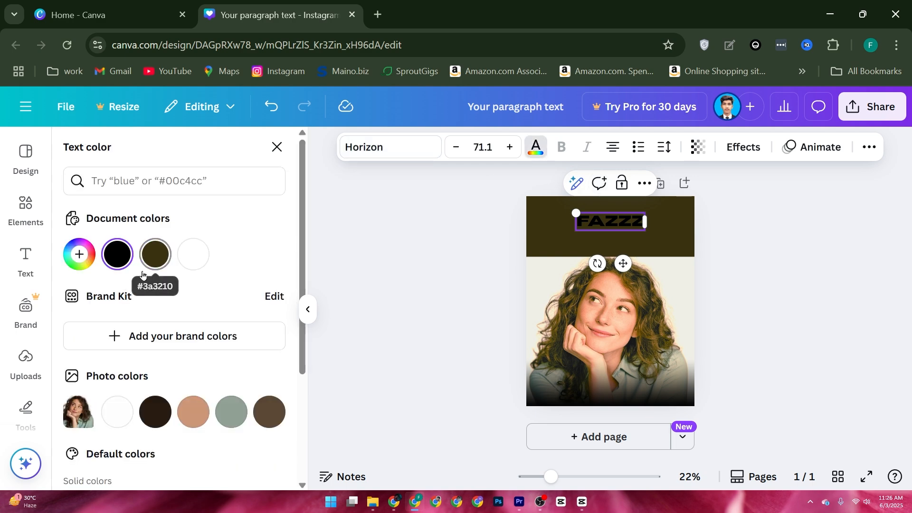
left_click(130, 411)
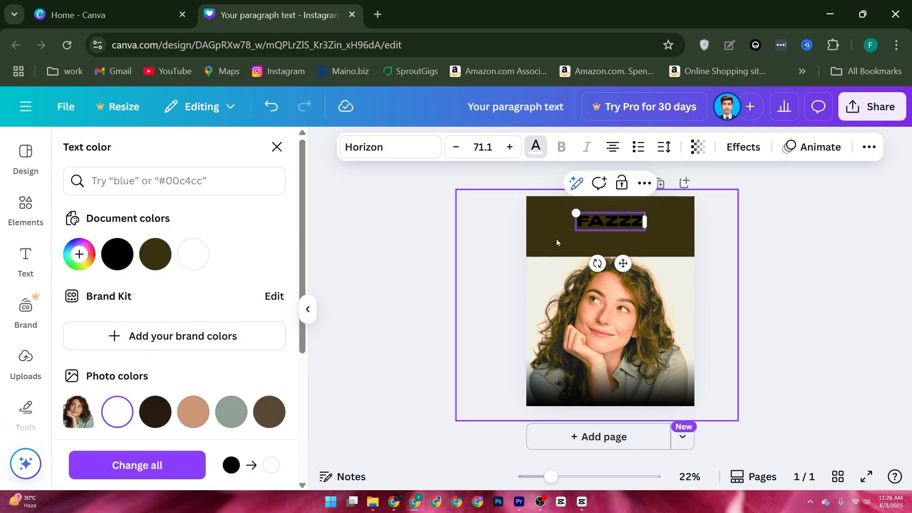
double_click(620, 225)
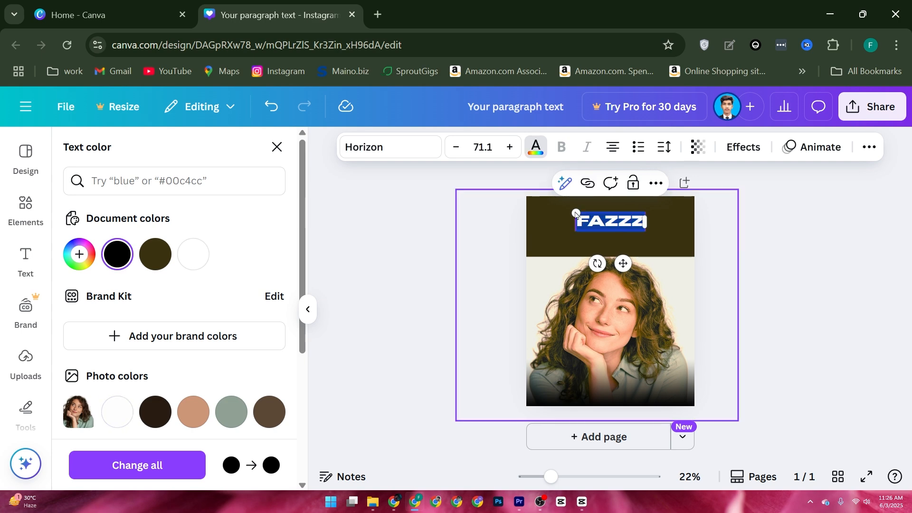
left_click(118, 409)
left_click(389, 233)
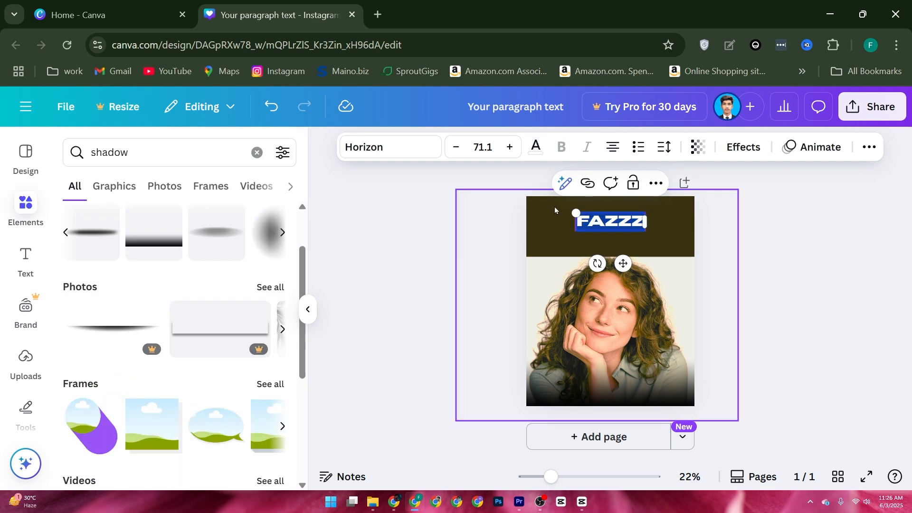
Enlarge the FAZZZ text to size 132 and centre it horizontally on the dark band.
left_click(640, 219)
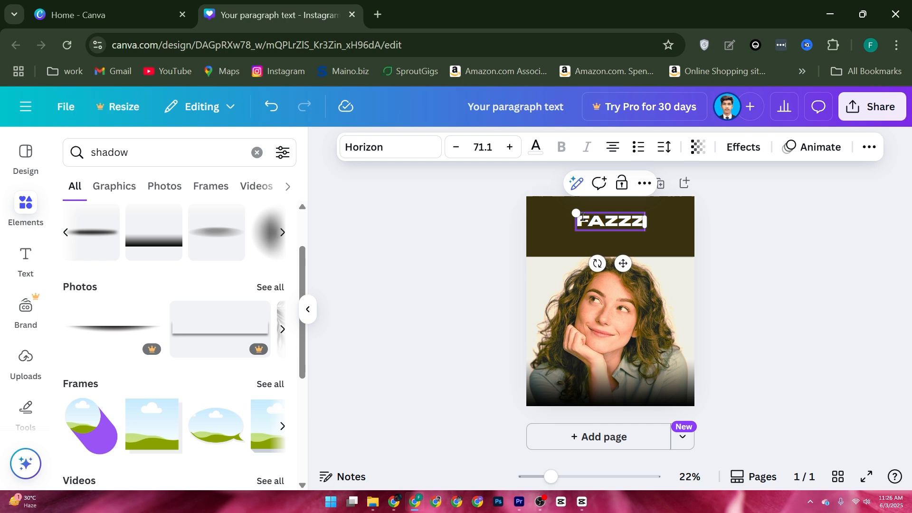
left_click_drag(573, 212, 516, 197)
left_click_drag(679, 227, 704, 240)
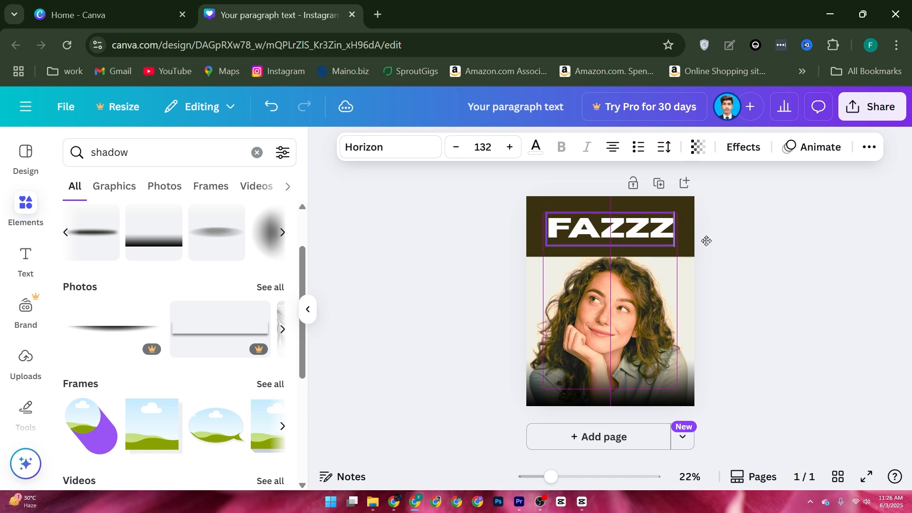
left_click(762, 203)
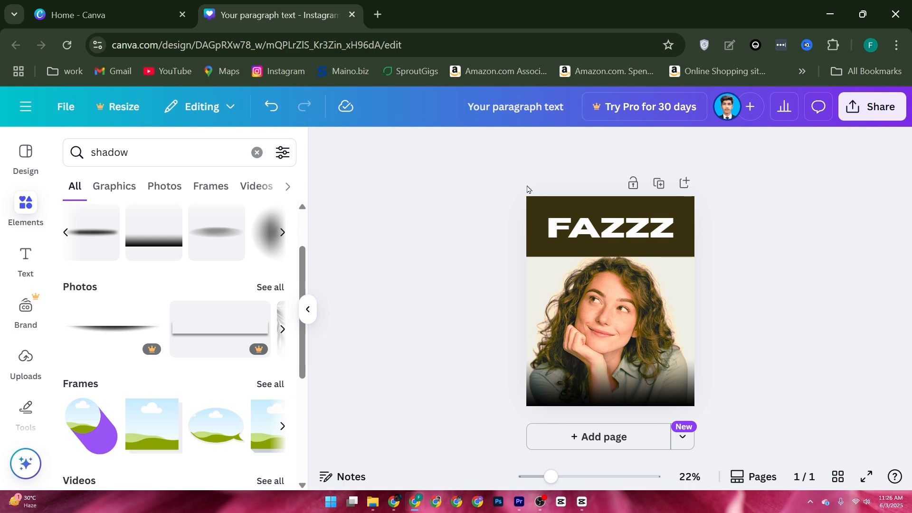
Open the design's download settings and bring up the choice of file types.
left_click(877, 114)
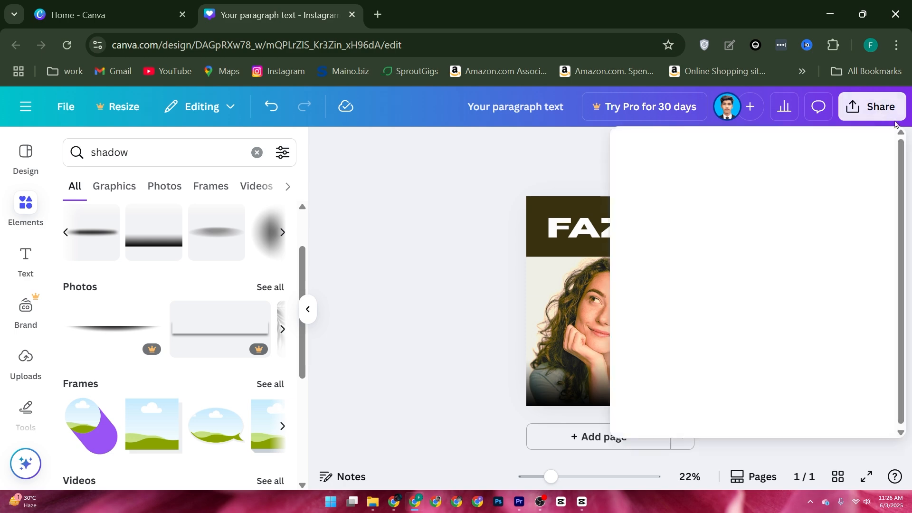
left_click(652, 401)
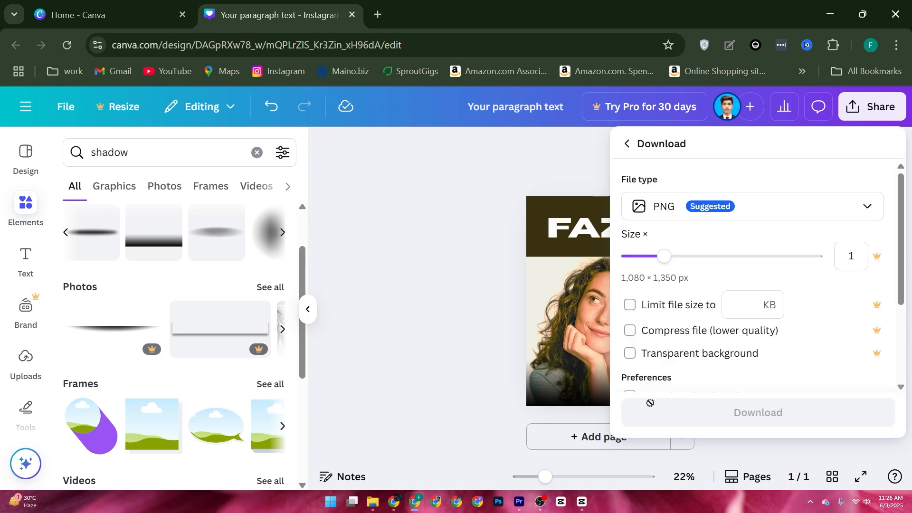
left_click(707, 209)
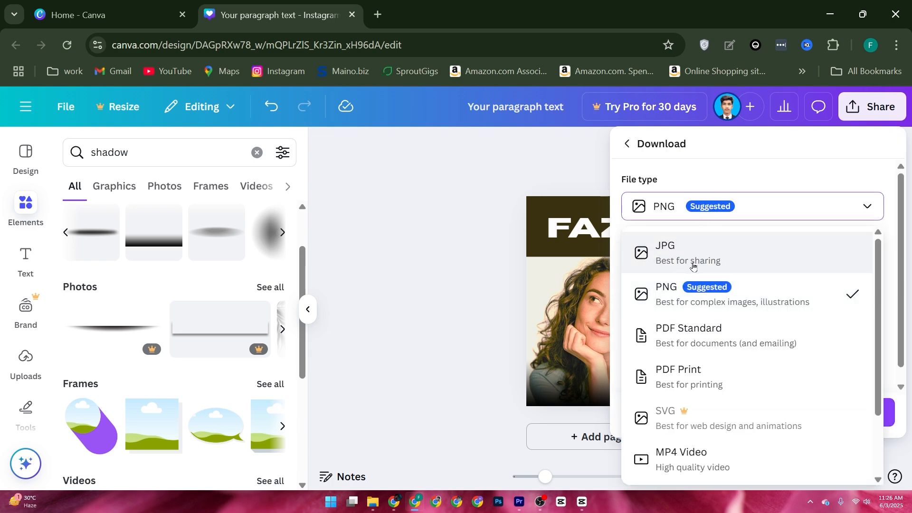